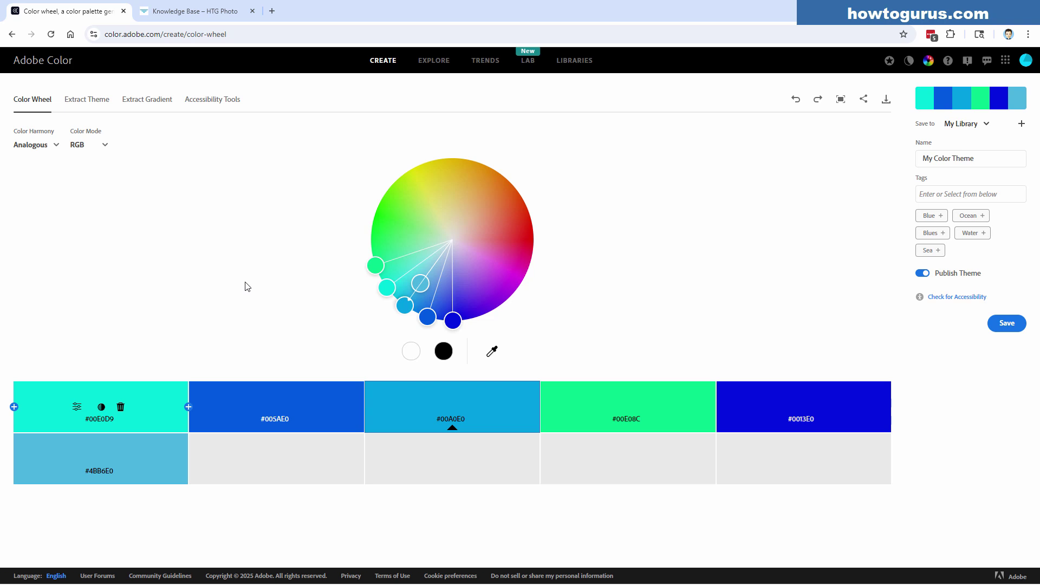
# Search the HTG Photo Coach knowledge base for 2026 and scroll through the 7 Photoshop Elements 2026 results.
pyautogui.click(195, 11)
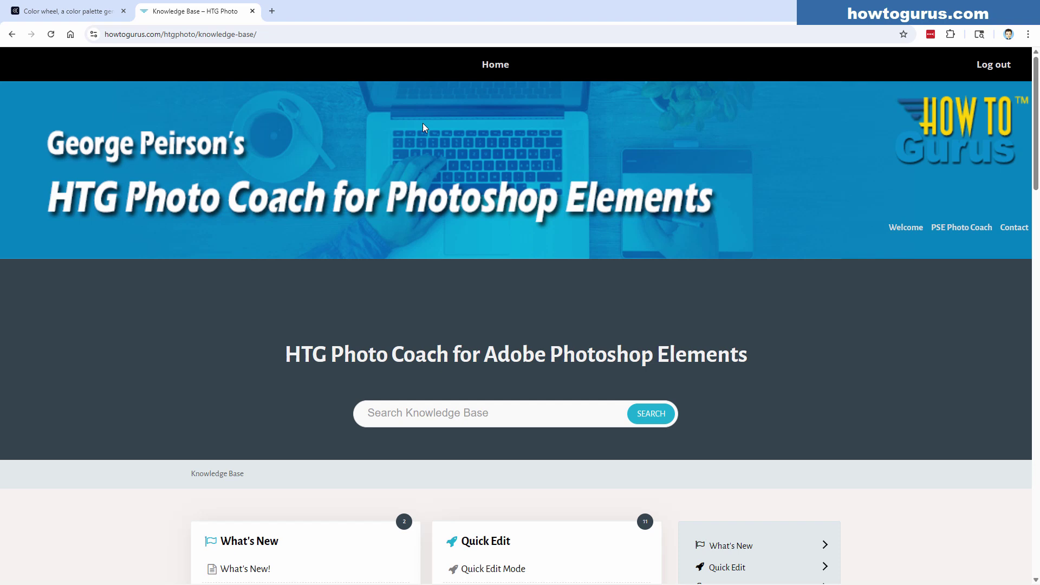
pyautogui.click(459, 421)
pyautogui.write('2026')
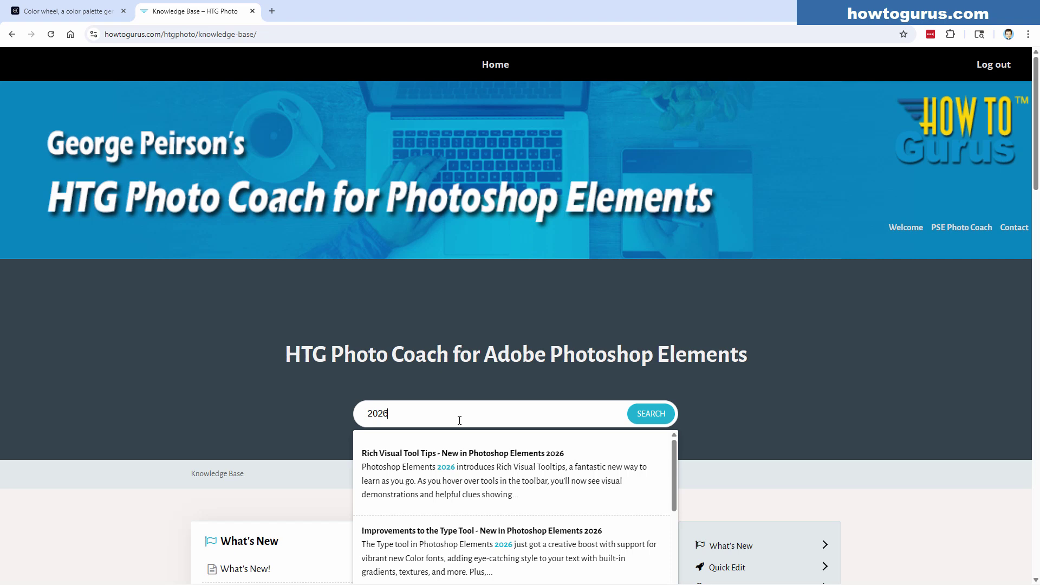
pyautogui.press('Return')
pyautogui.scroll(-8, 483, 363)
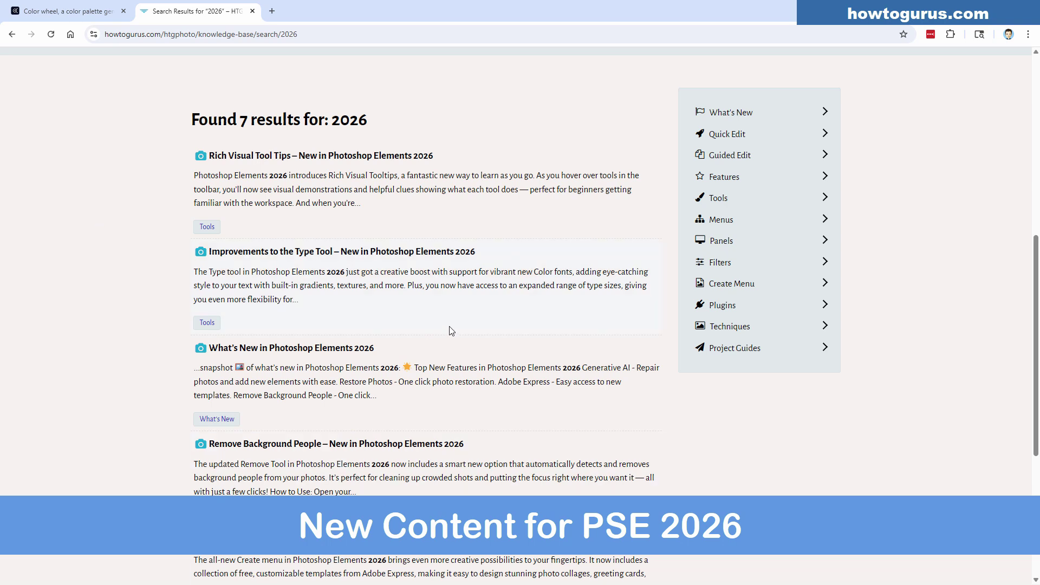
pyautogui.scroll(-2, 497, 316)
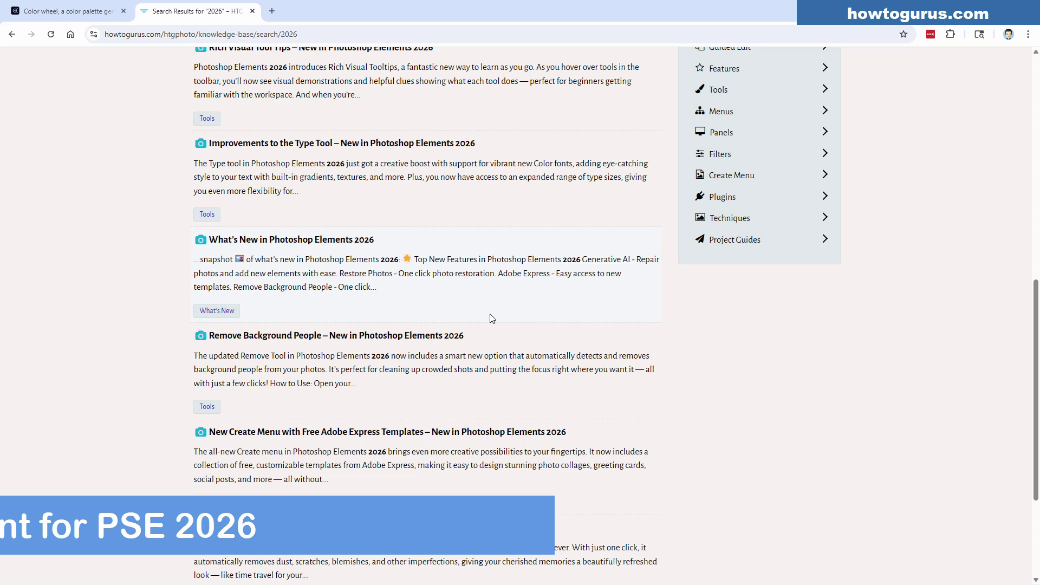
# Open the Remove Background People article and select its title and opening paragraphs.
pyautogui.click(364, 338)
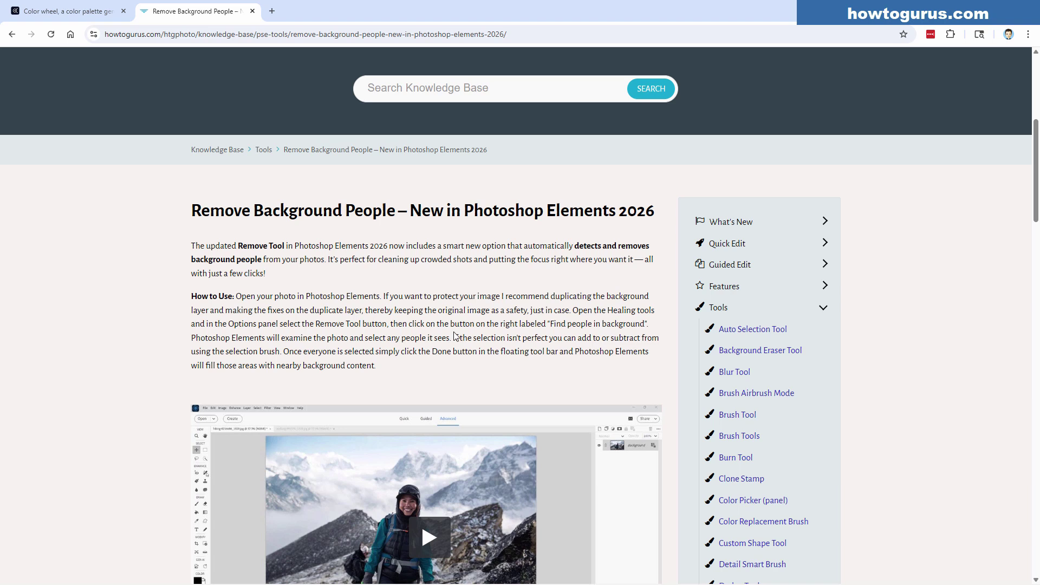
pyautogui.moveTo(190, 206); pyautogui.dragTo(504, 371)
pyautogui.click(436, 274)
# Scroll up and down through the article's usage steps and video.
pyautogui.scroll(-2, 109, 336)
pyautogui.scroll(-1, 487, 423)
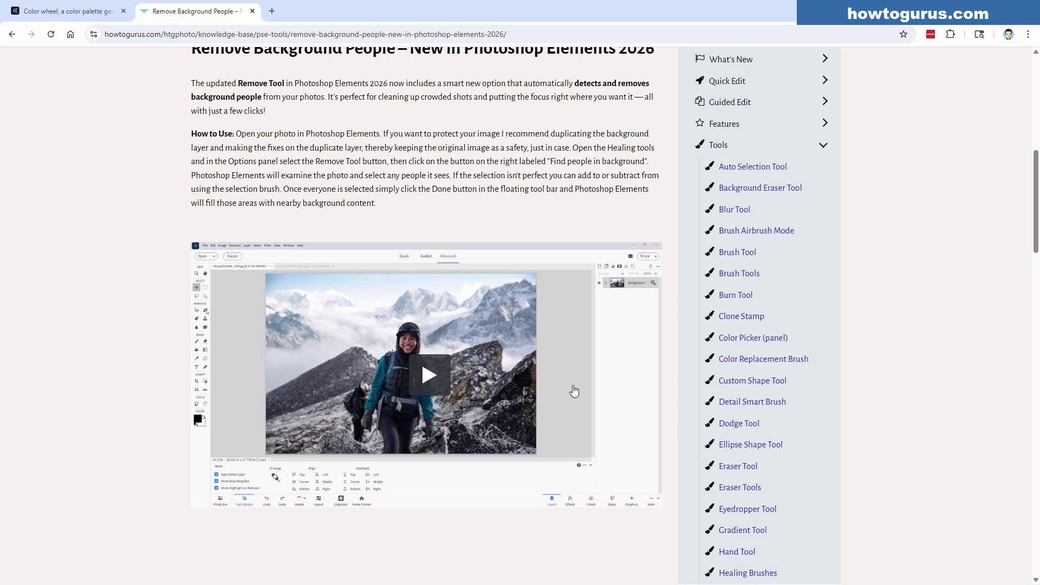
pyautogui.scroll(1, 467, 232)
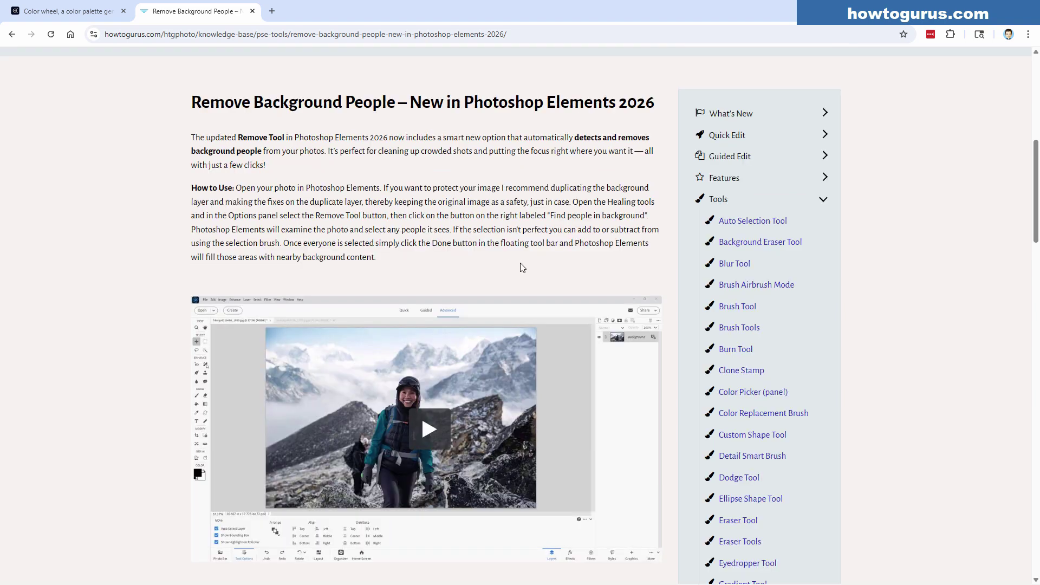
pyautogui.scroll(3, 512, 265)
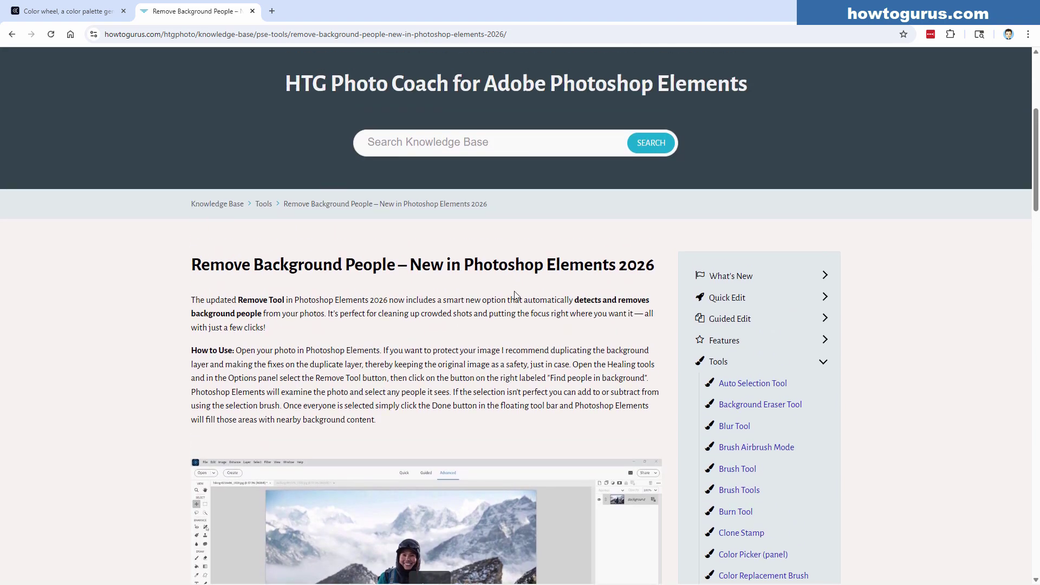
pyautogui.scroll(2, 450, 298)
pyautogui.scroll(-2, 469, 348)
pyautogui.scroll(-1, 474, 348)
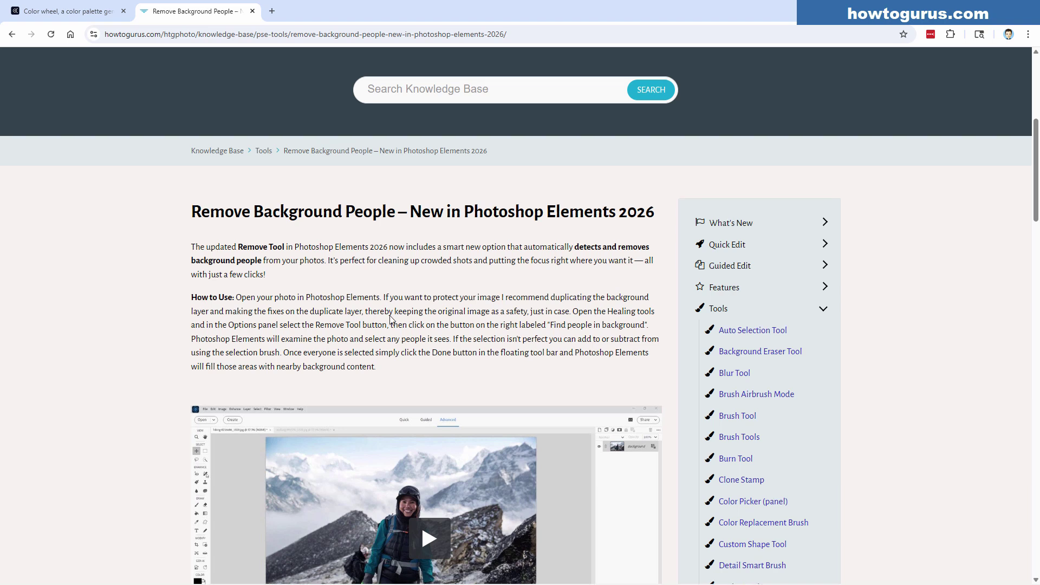
pyautogui.scroll(4, 391, 302)
pyautogui.scroll(2, 391, 315)
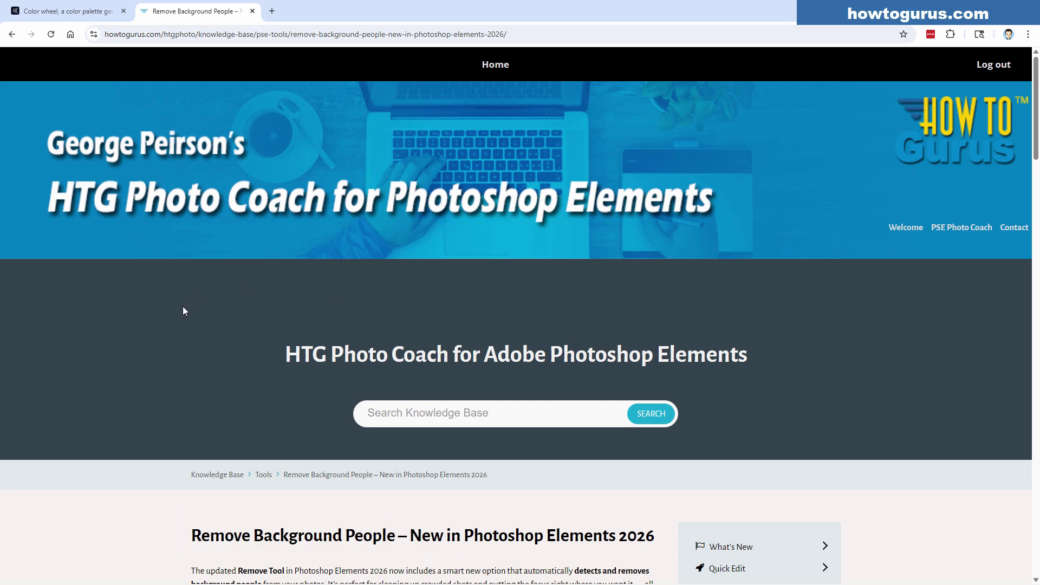
pyautogui.scroll(-1, 174, 299)
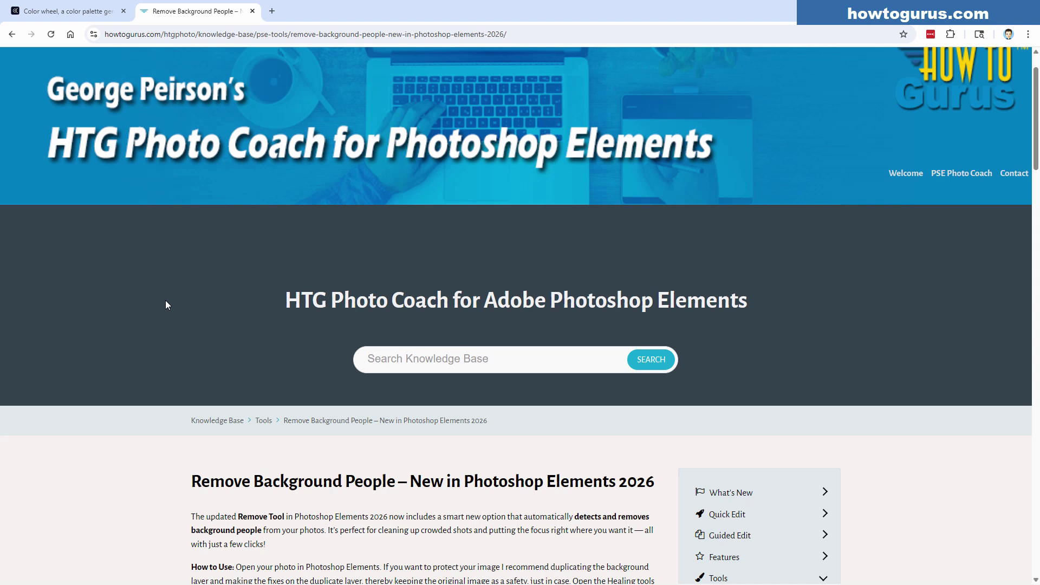
pyautogui.scroll(-6, 166, 301)
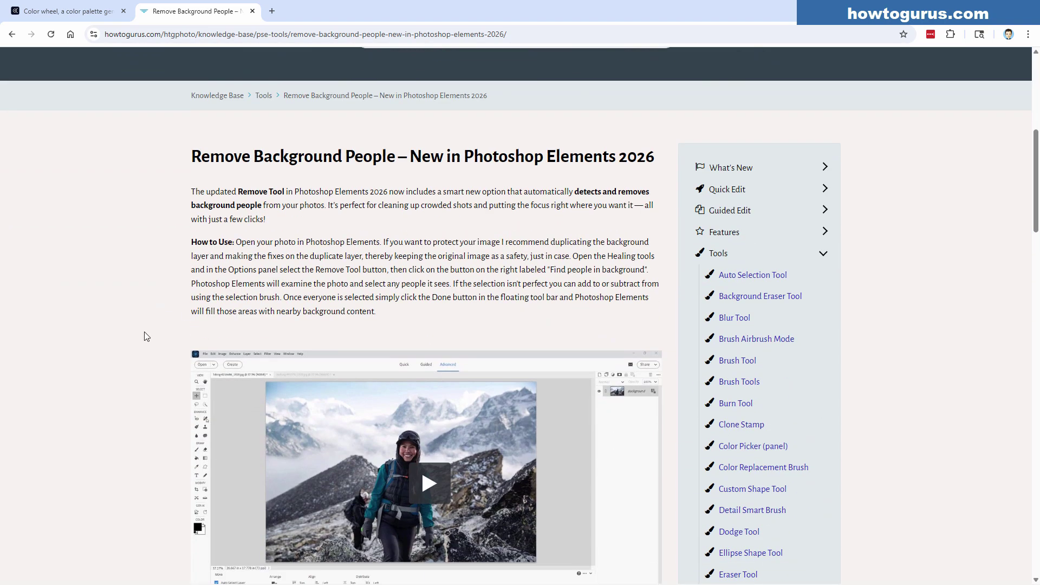
pyautogui.scroll(-1, 130, 284)
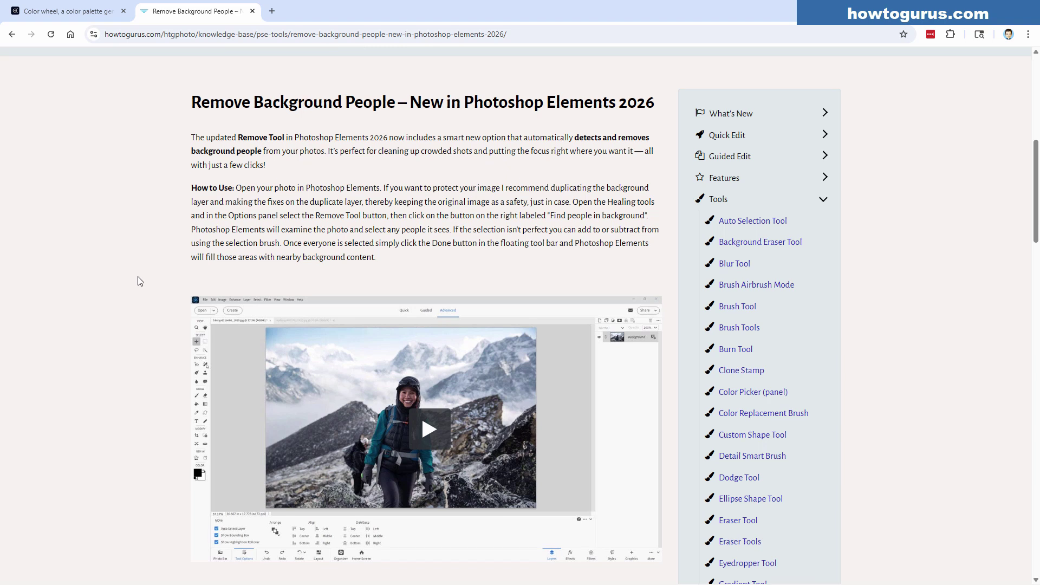
pyautogui.scroll(4, 115, 275)
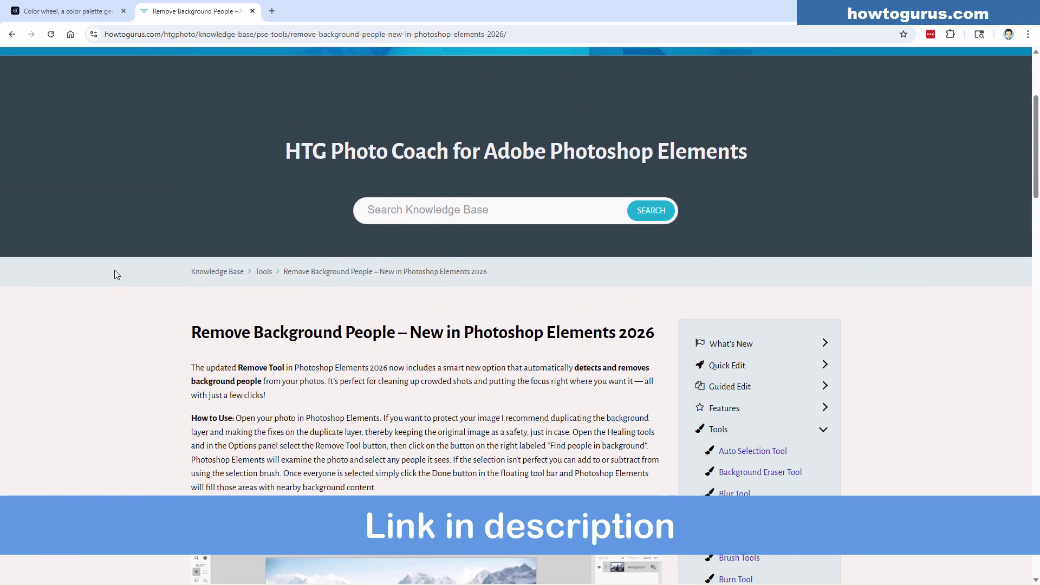
pyautogui.scroll(3, 115, 274)
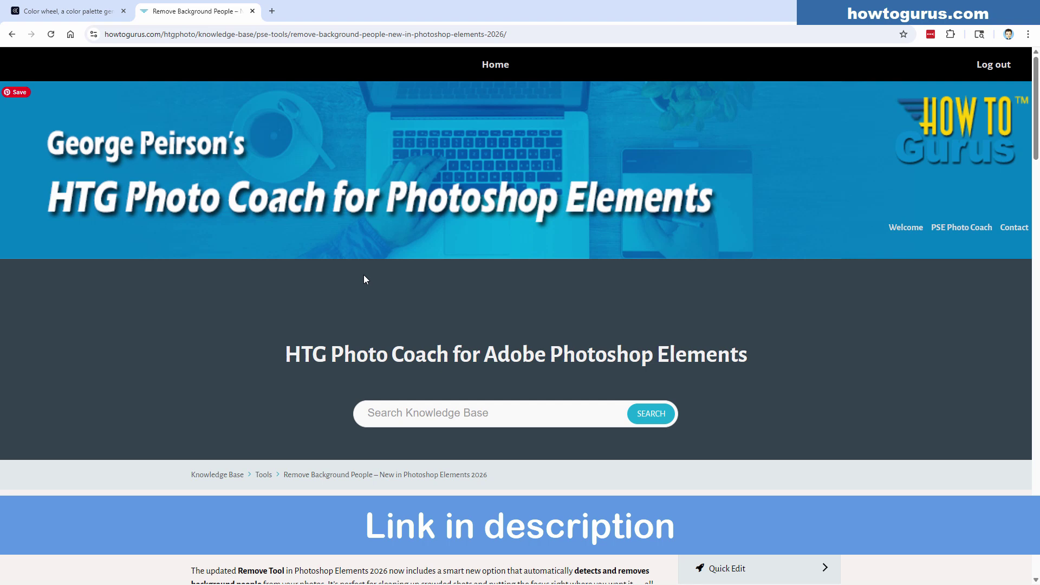
# Back in Adobe Color, rotate the analogous theme from blues to red–magenta hues with base #E10026.
pyautogui.click(252, 10)
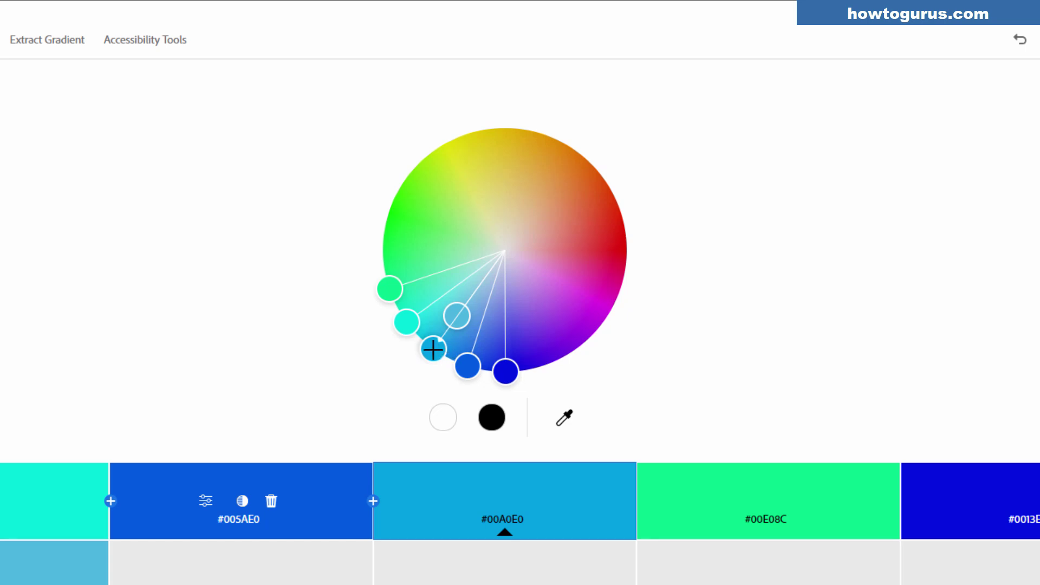
pyautogui.moveTo(433, 349); pyautogui.dragTo(643, 317)
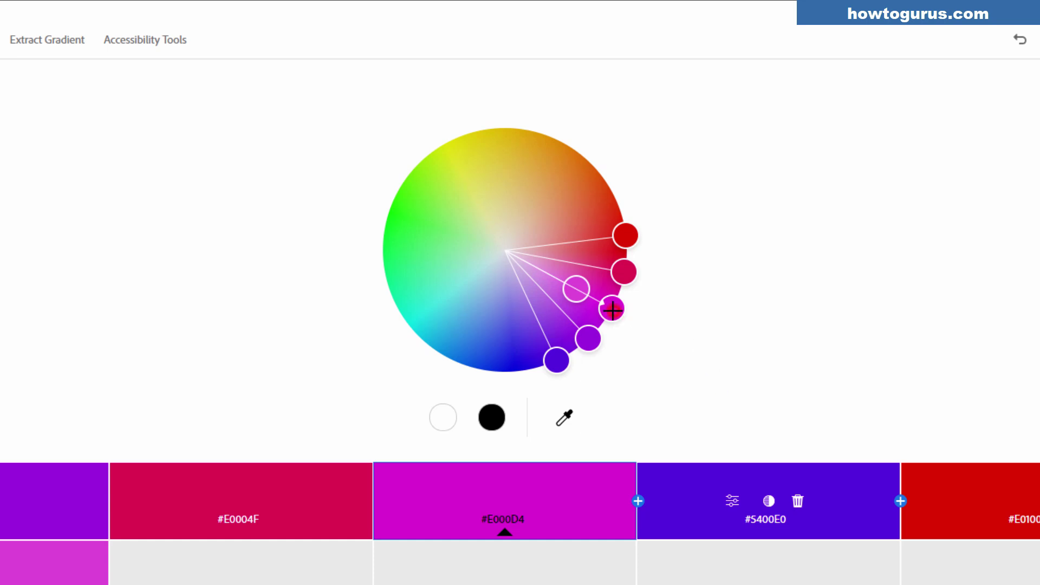
pyautogui.moveTo(613, 309); pyautogui.dragTo(658, 271)
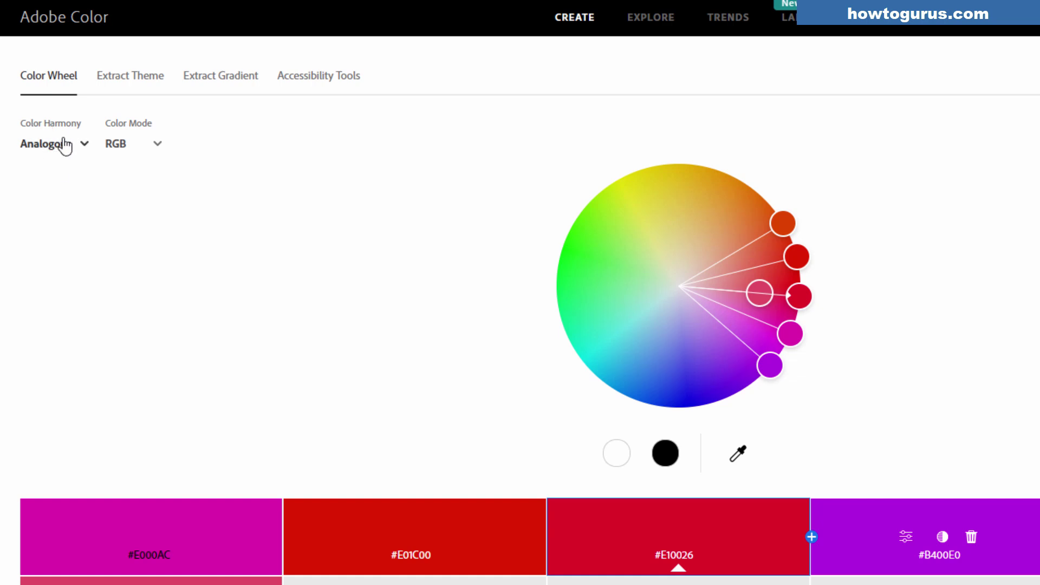
pyautogui.click(156, 143)
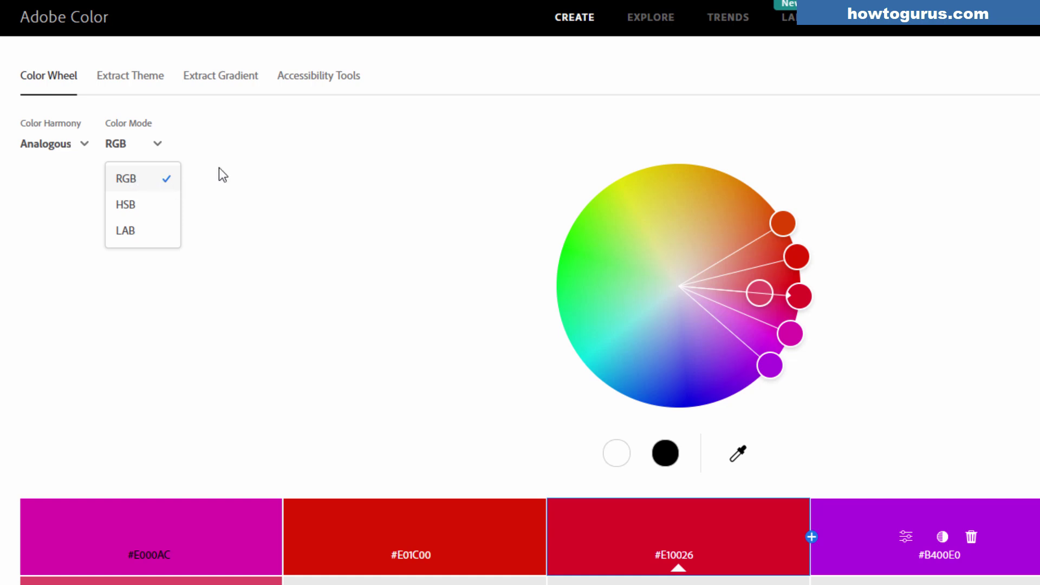
pyautogui.click(199, 159)
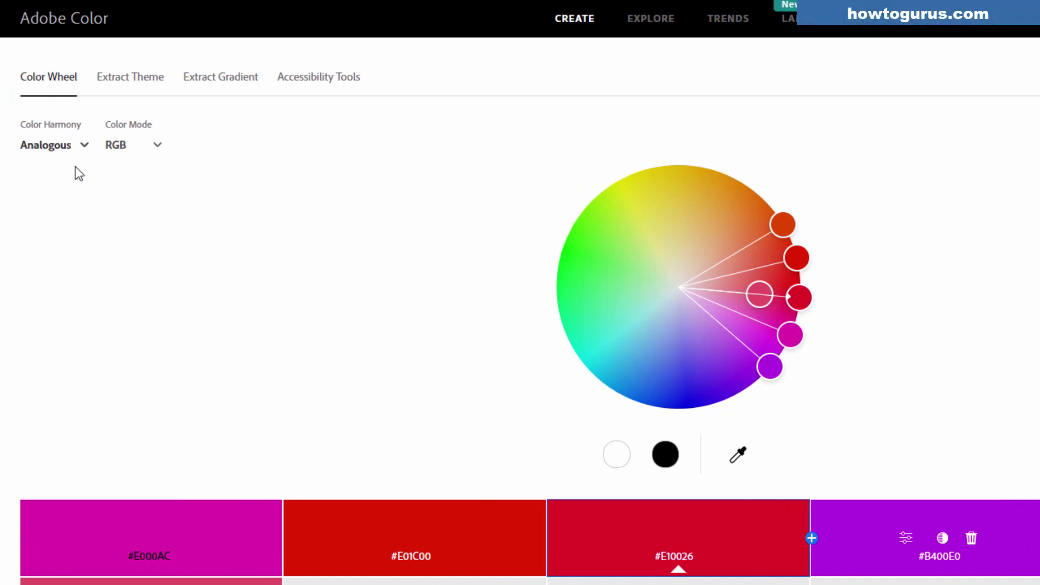
# Try the Monochromatic, Triad, Complementary and Split Complementary harmony rules in turn.
pyautogui.click(82, 146)
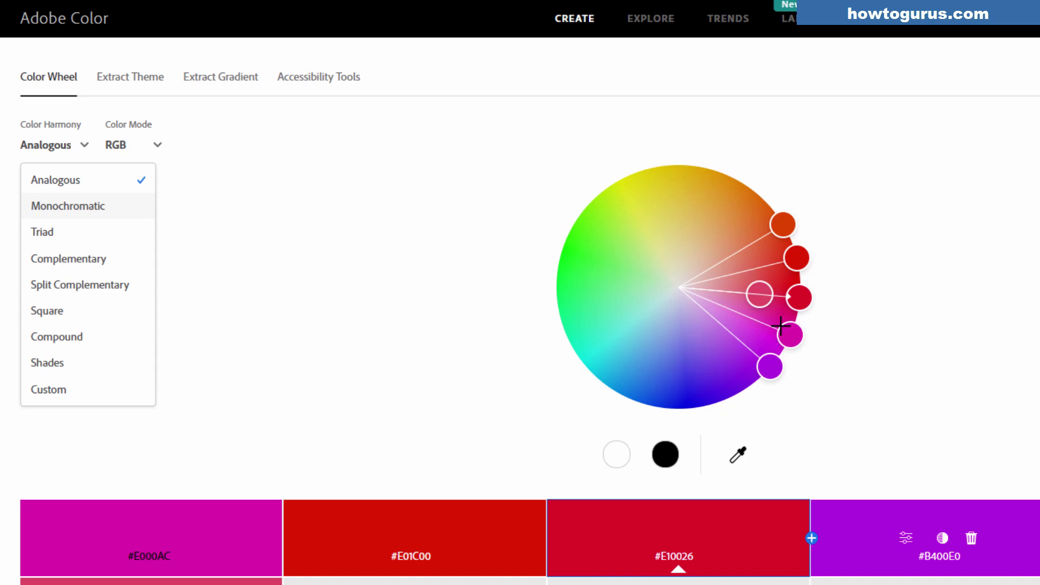
pyautogui.click(116, 213)
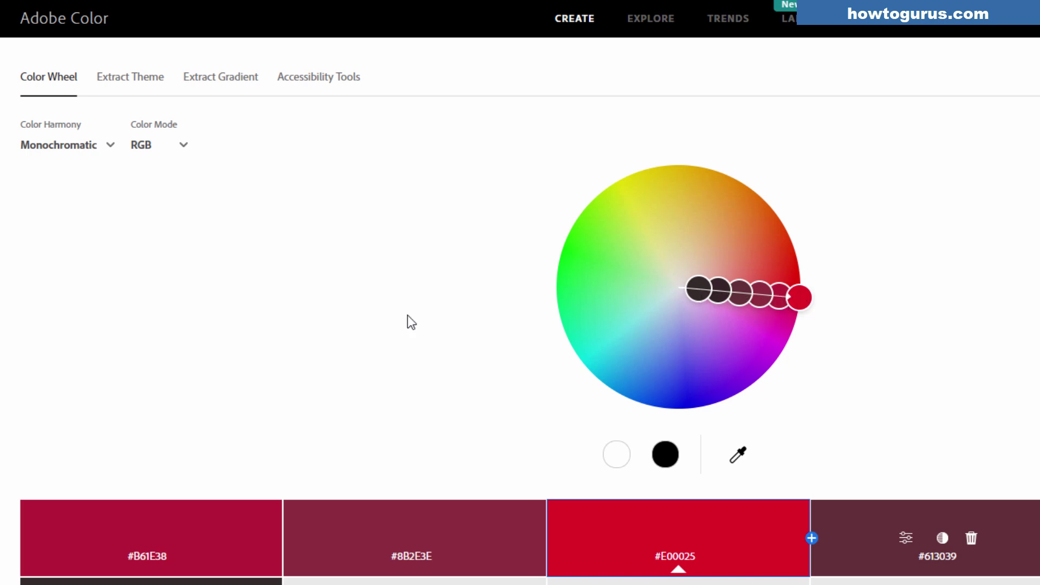
pyautogui.click(108, 145)
pyautogui.click(91, 234)
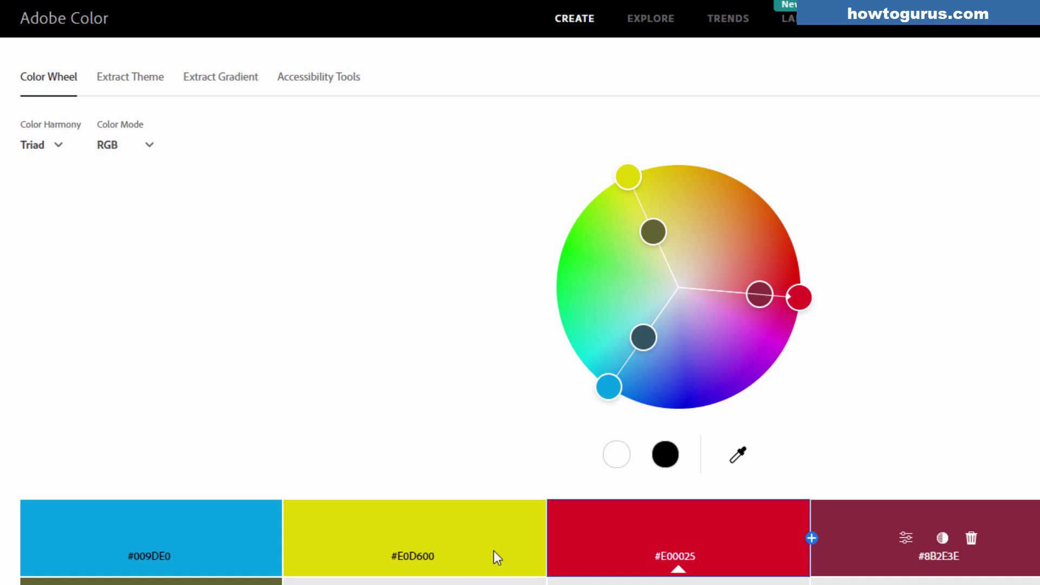
pyautogui.click(59, 146)
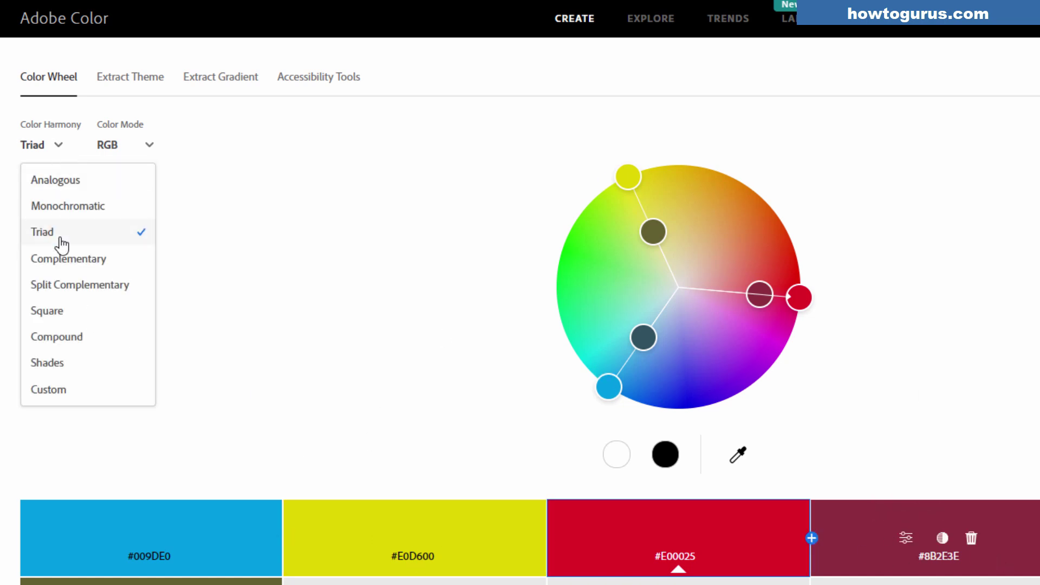
pyautogui.click(64, 258)
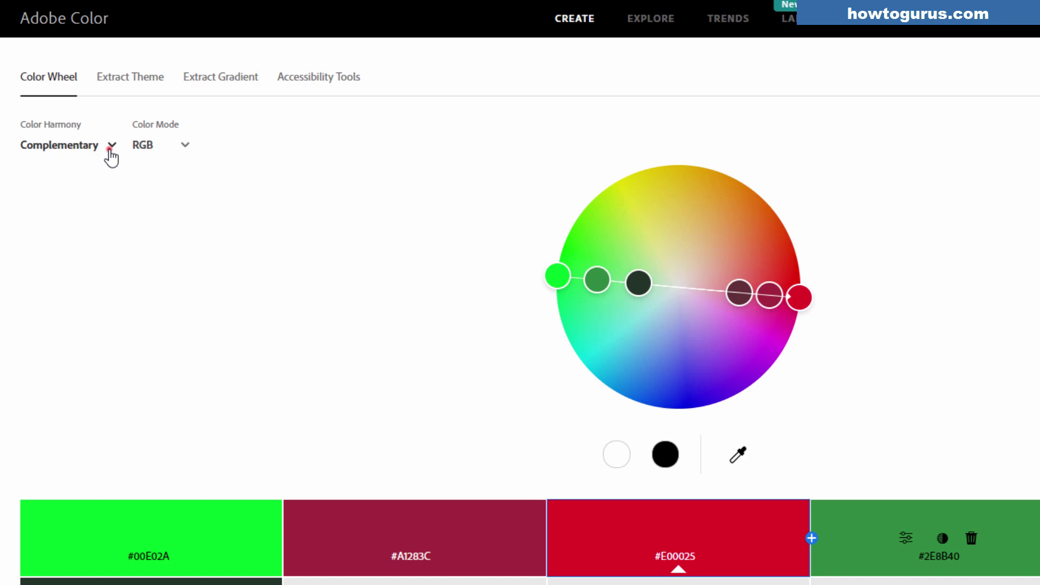
pyautogui.click(110, 146)
pyautogui.click(100, 282)
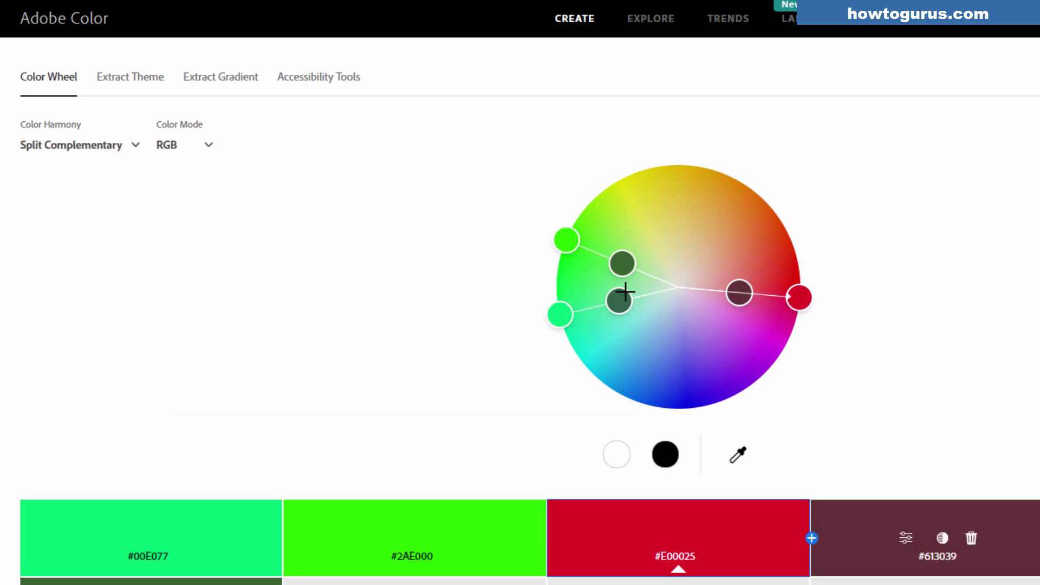
# Try Square, Compound and Shades, then settle on the Custom harmony rule.
pyautogui.click(136, 145)
pyautogui.click(92, 311)
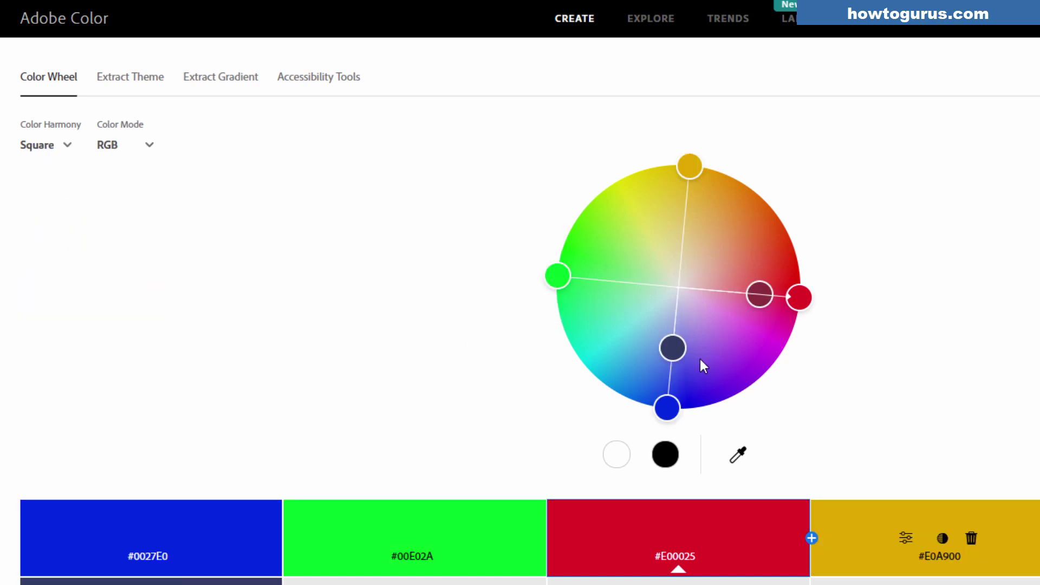
pyautogui.click(66, 145)
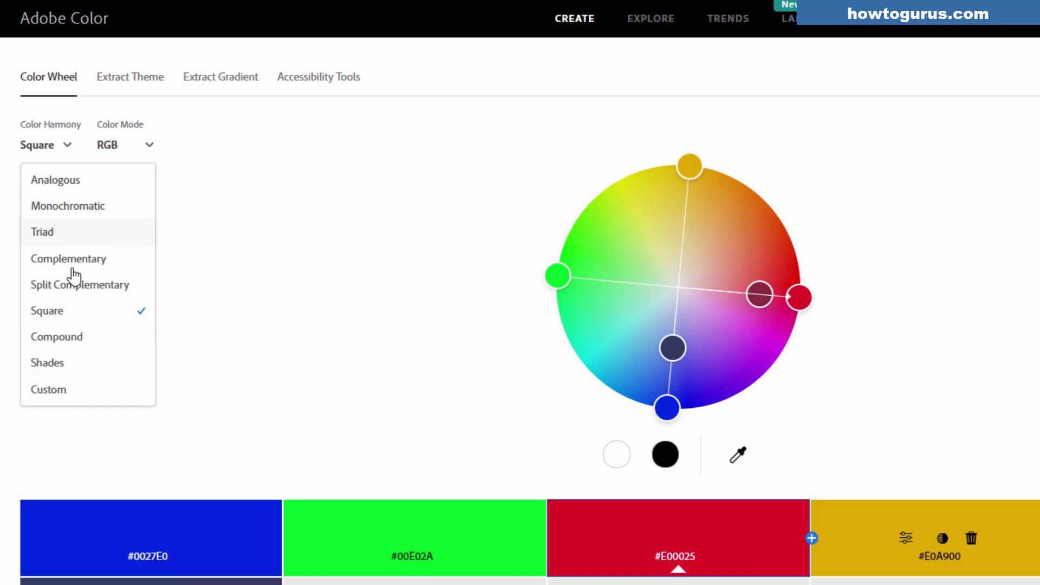
pyautogui.click(88, 340)
pyautogui.click(85, 147)
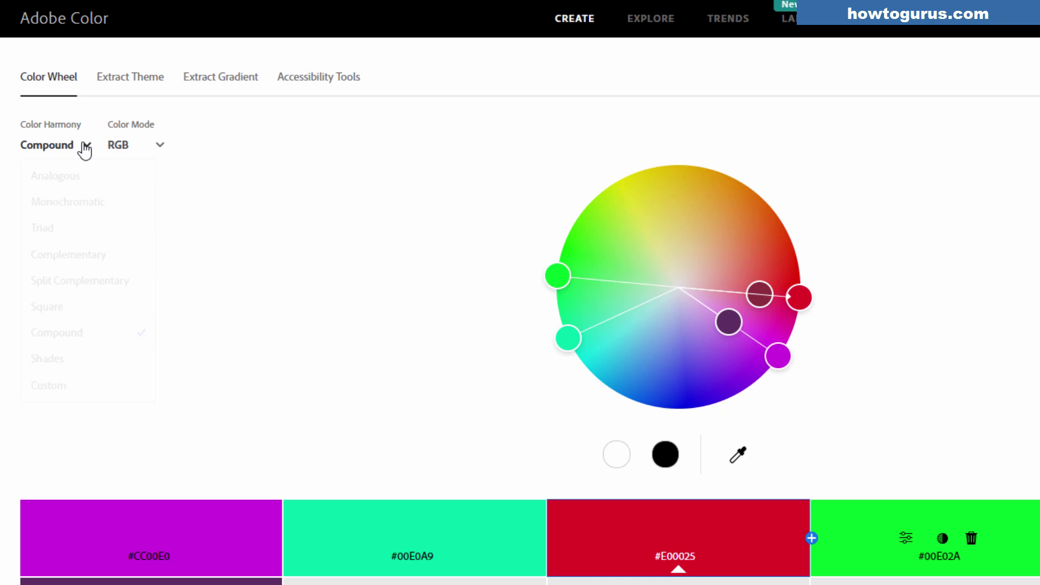
pyautogui.click(89, 371)
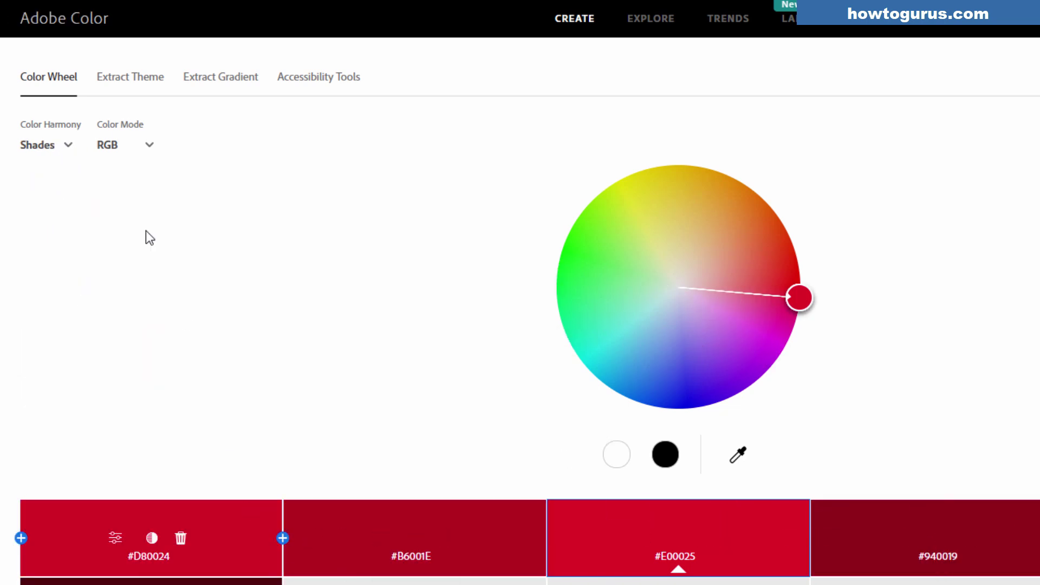
pyautogui.click(66, 145)
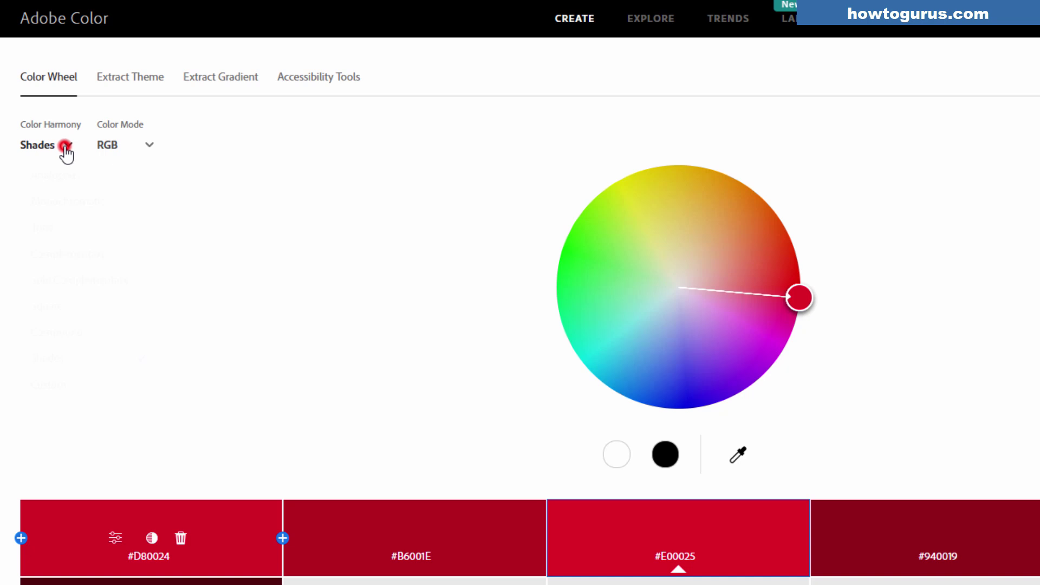
pyautogui.click(54, 389)
pyautogui.click(67, 146)
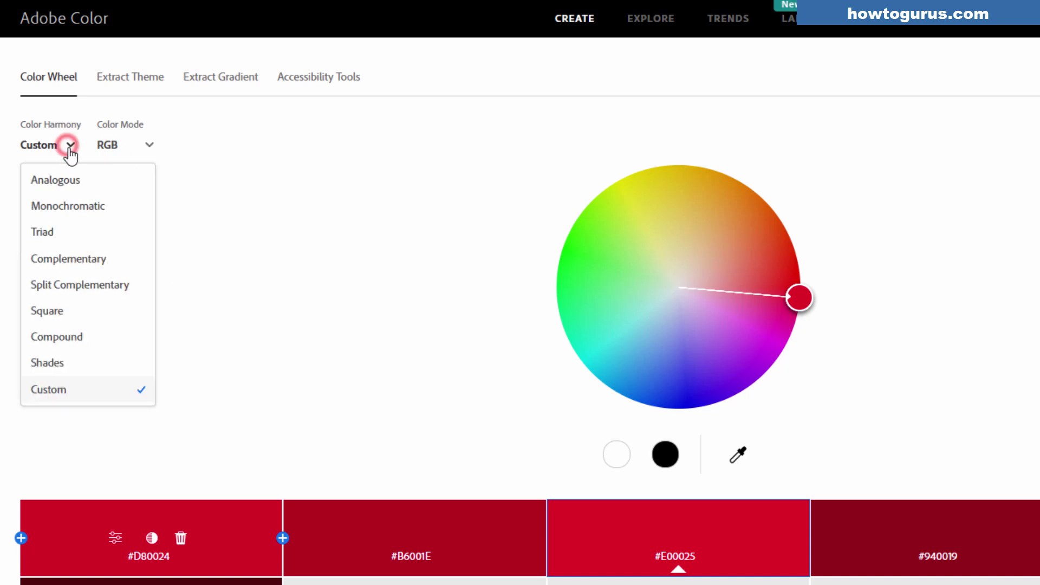
# Apply Analogous harmony, rotate into blues, sample a teal from the screen and shift colours toward green.
pyautogui.click(58, 176)
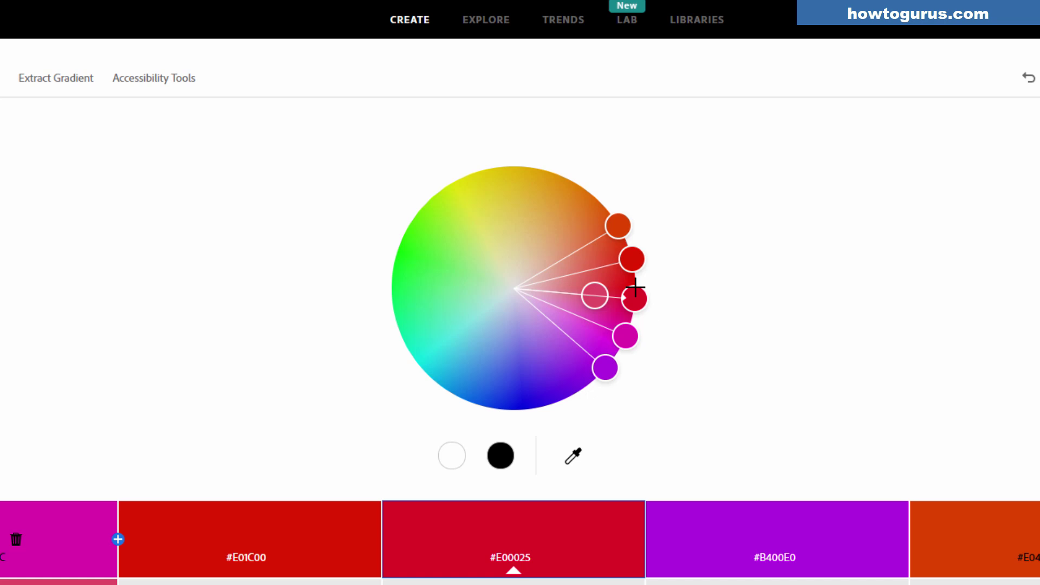
pyautogui.moveTo(635, 287); pyautogui.dragTo(464, 428)
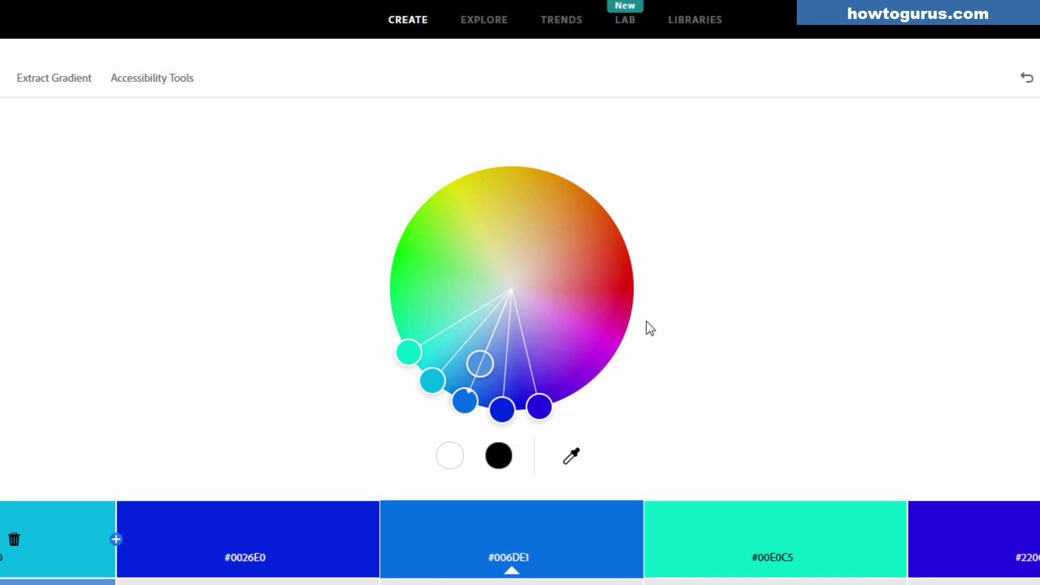
pyautogui.click(576, 460)
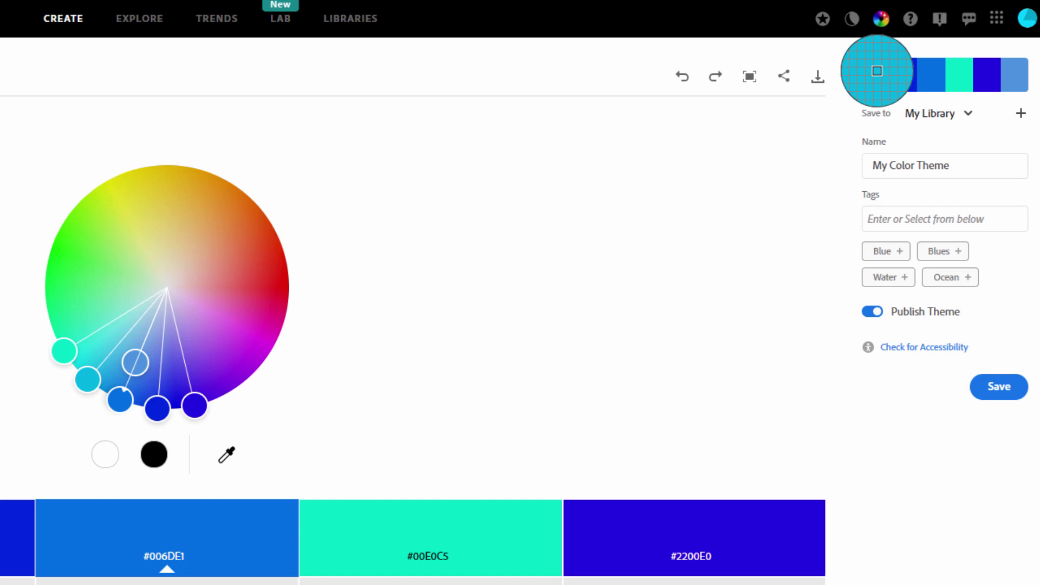
pyautogui.click(956, 74)
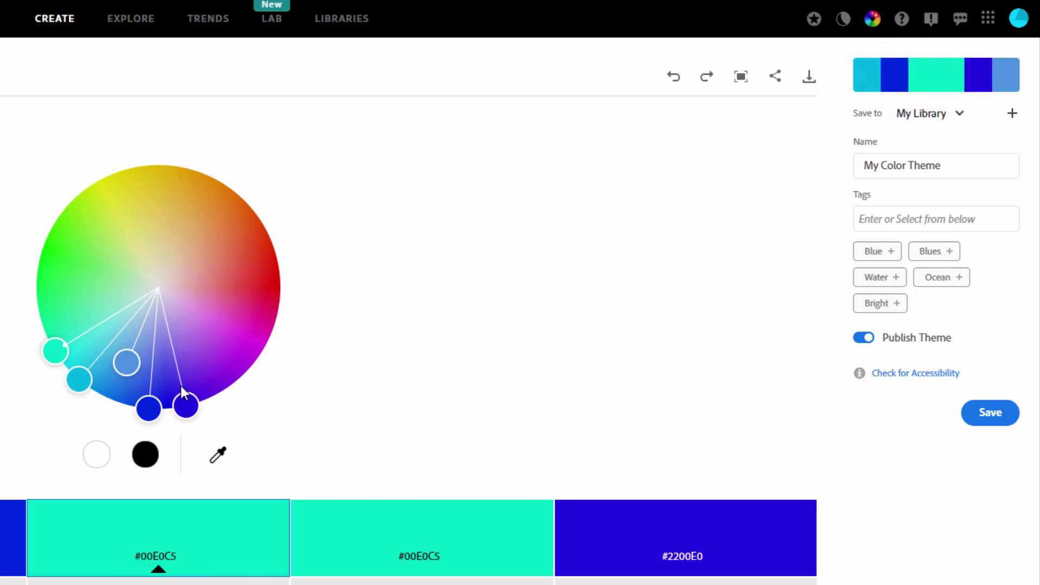
pyautogui.moveTo(56, 351); pyautogui.dragTo(14, 296)
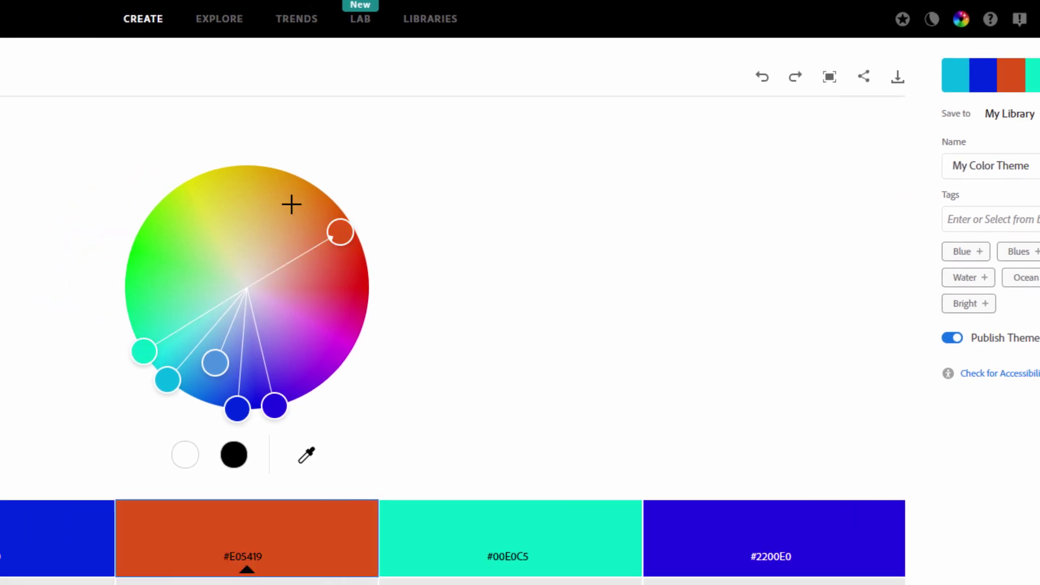
pyautogui.moveTo(335, 297); pyautogui.dragTo(392, 276)
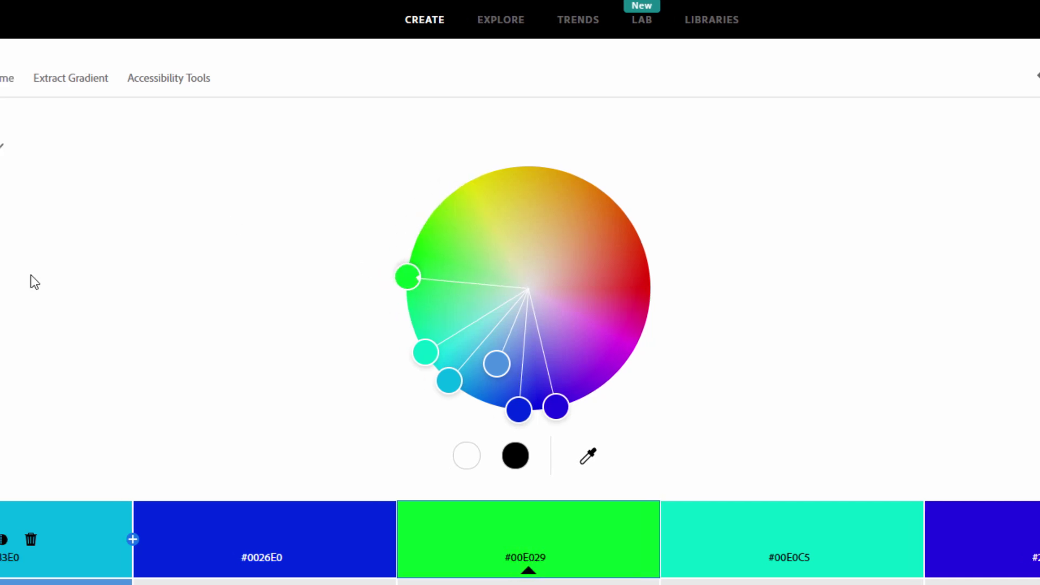
# Reapply Analogous harmony and rotate the theme into greens and aquas around #01E1AB.
pyautogui.click(70, 147)
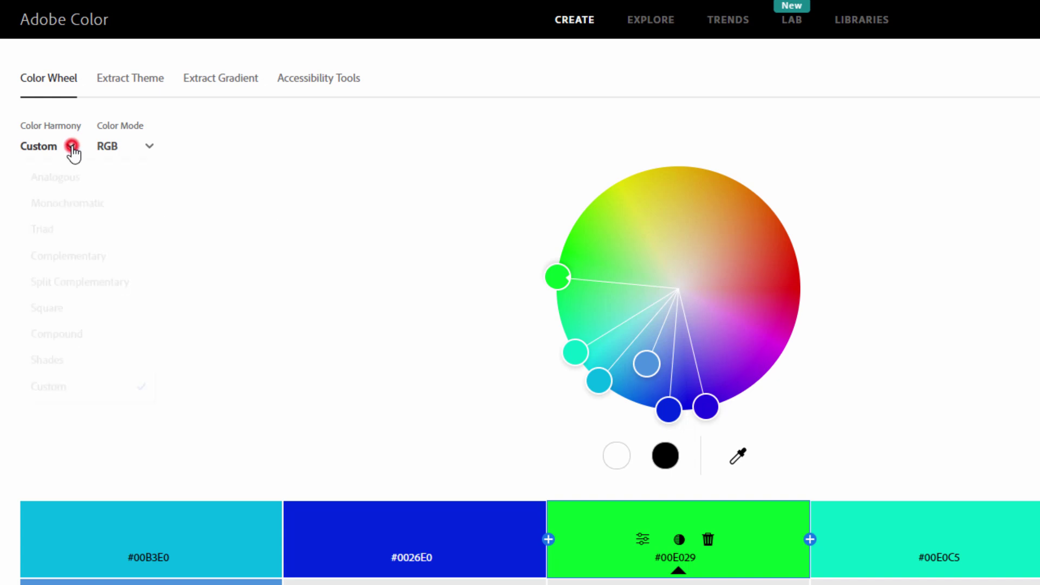
pyautogui.click(68, 187)
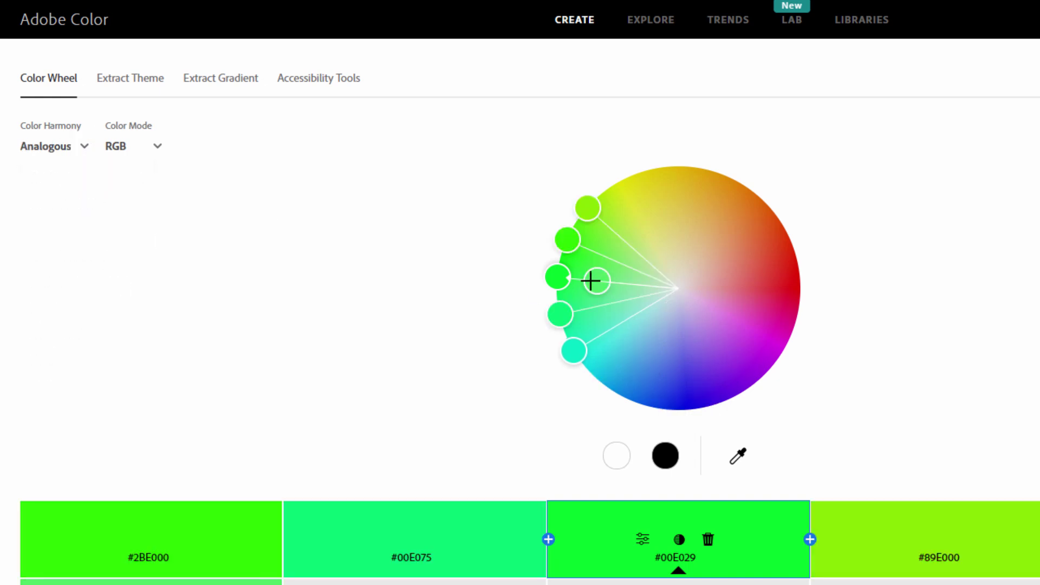
pyautogui.moveTo(555, 274); pyautogui.dragTo(522, 346)
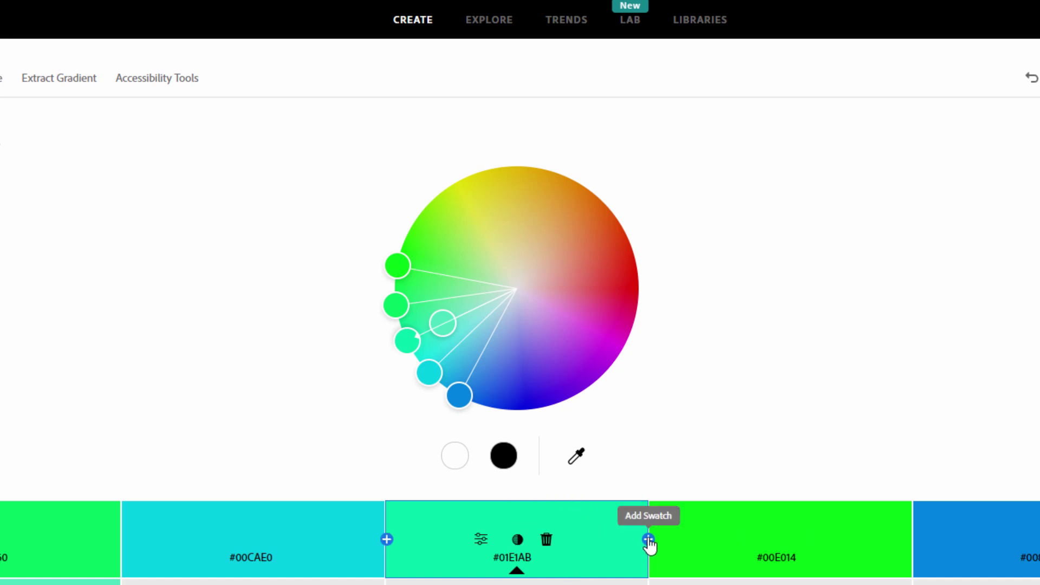
# Add trial brown #8A4731 and orange #EF570C swatches, then delete both.
pyautogui.click(386, 539)
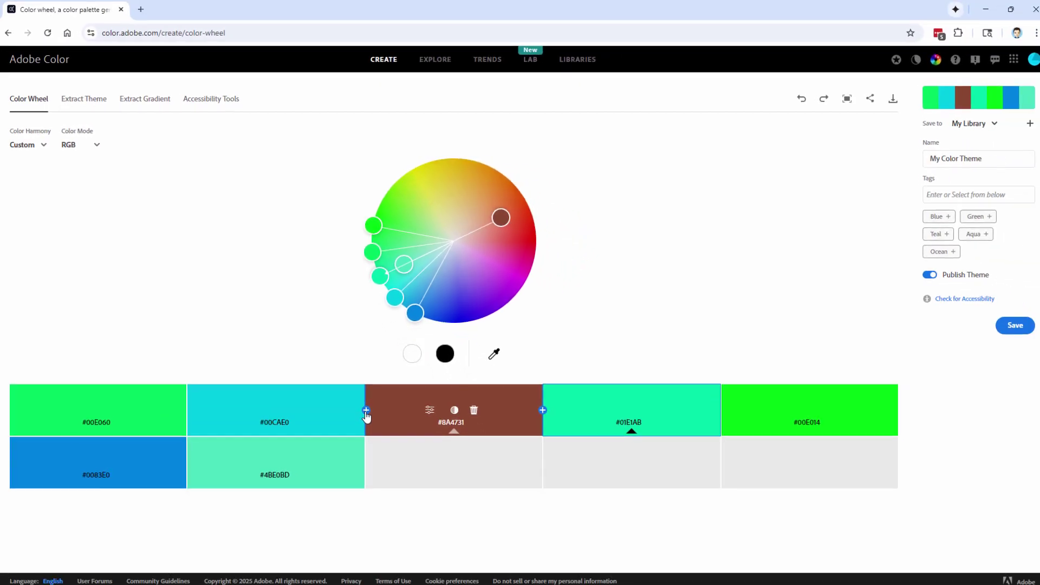
pyautogui.click(914, 539)
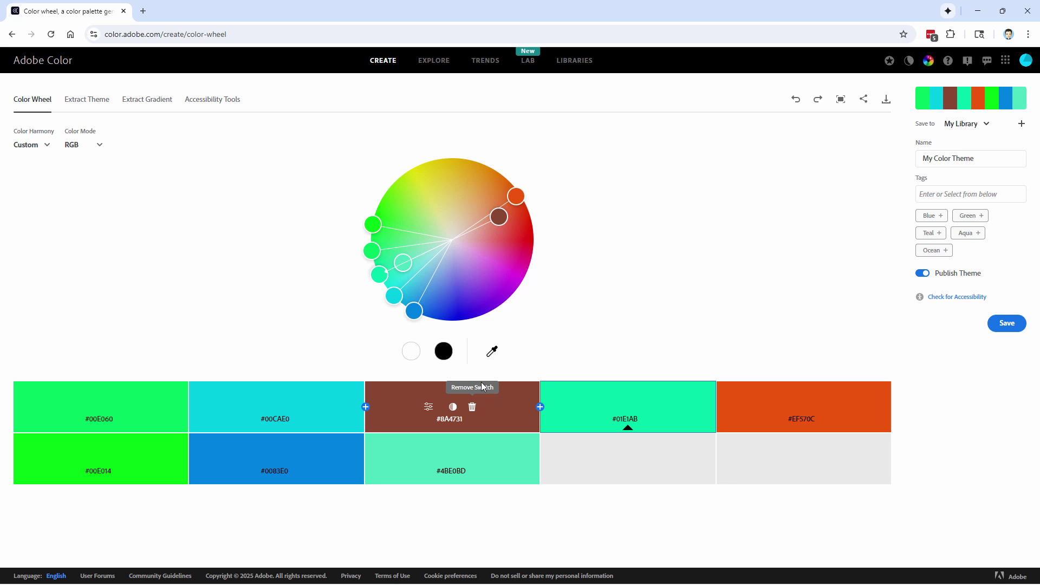
pyautogui.click(471, 407)
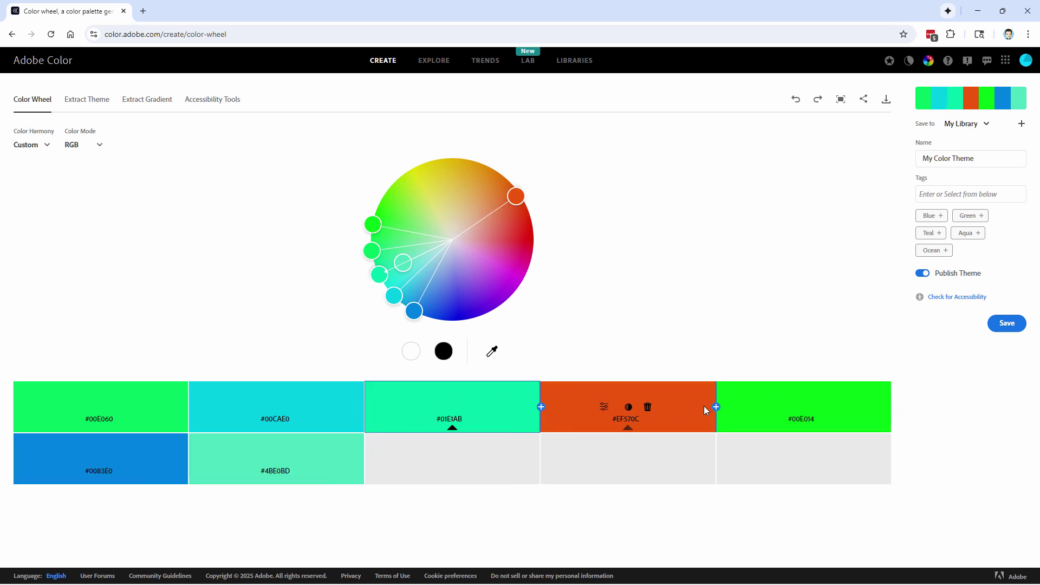
pyautogui.click(648, 407)
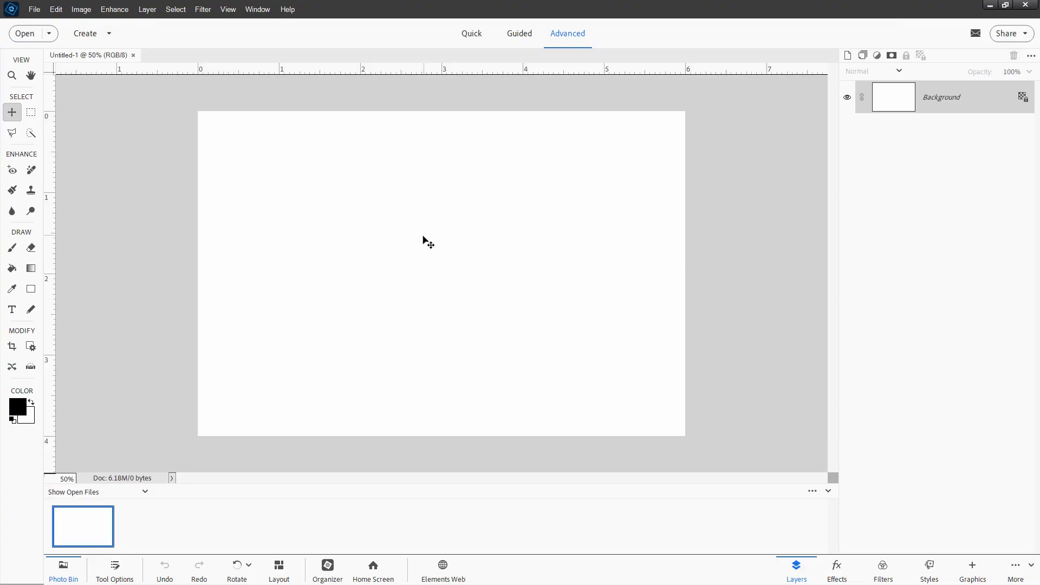
# Show the Color Swatches panel and position it over the canvas.
pyautogui.click(255, 11)
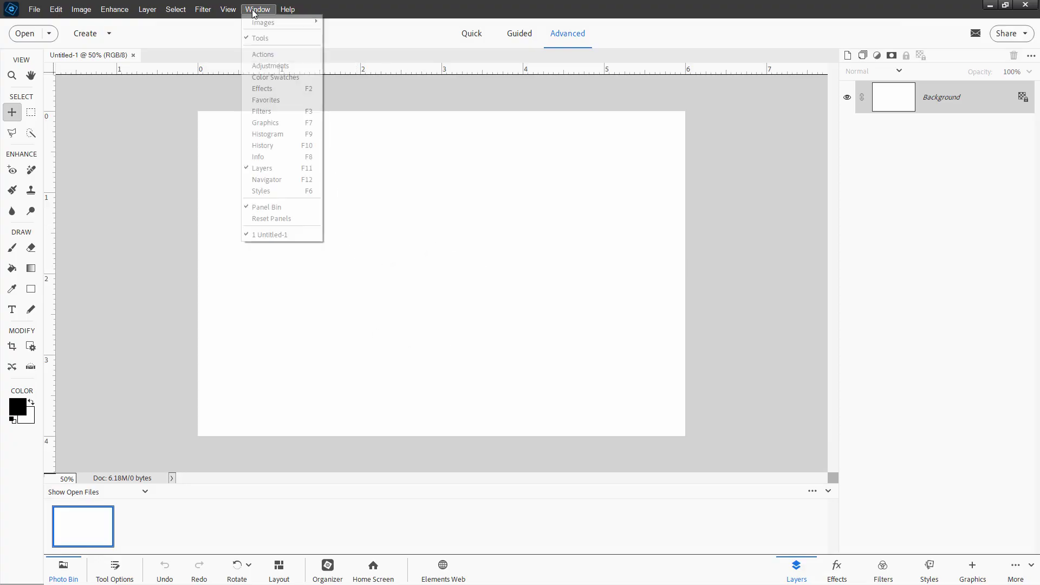
pyautogui.click(283, 77)
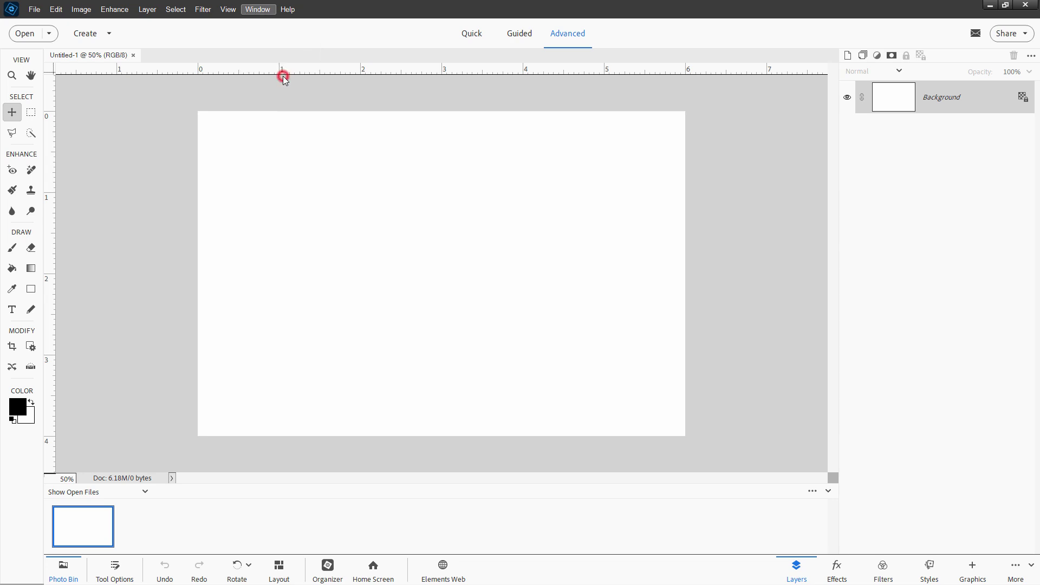
pyautogui.moveTo(804, 270); pyautogui.dragTo(597, 211)
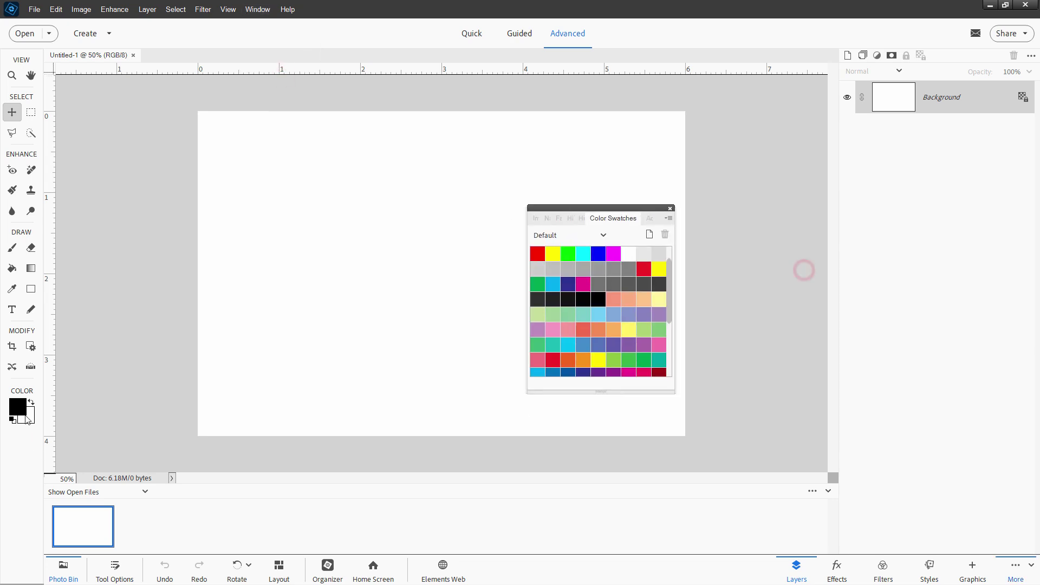
# Set the foreground colour to #01E1AB by pasting the hex value into the Color Picker.
pyautogui.click(21, 408)
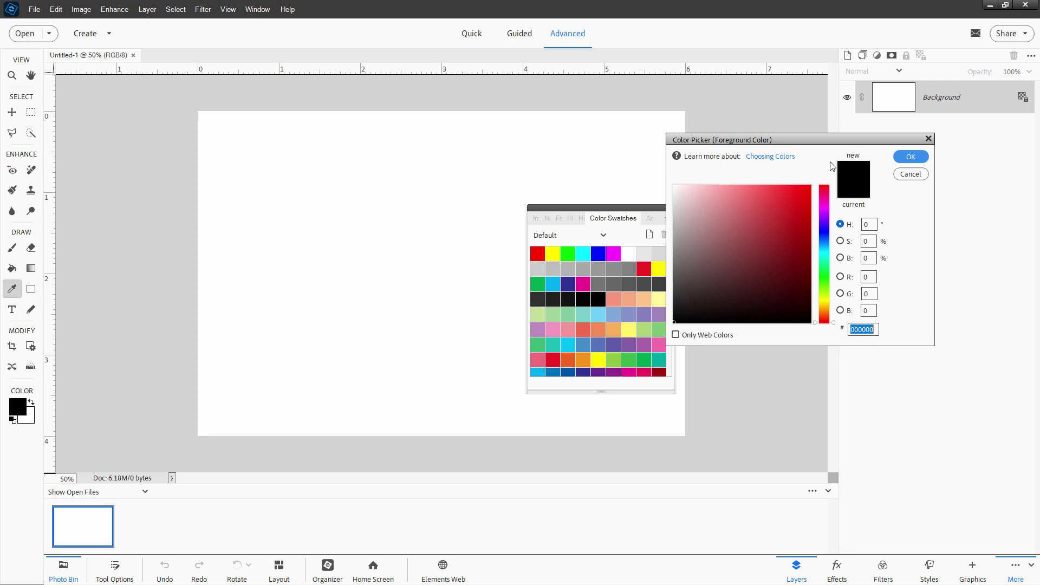
pyautogui.moveTo(818, 140); pyautogui.dragTo(346, 162)
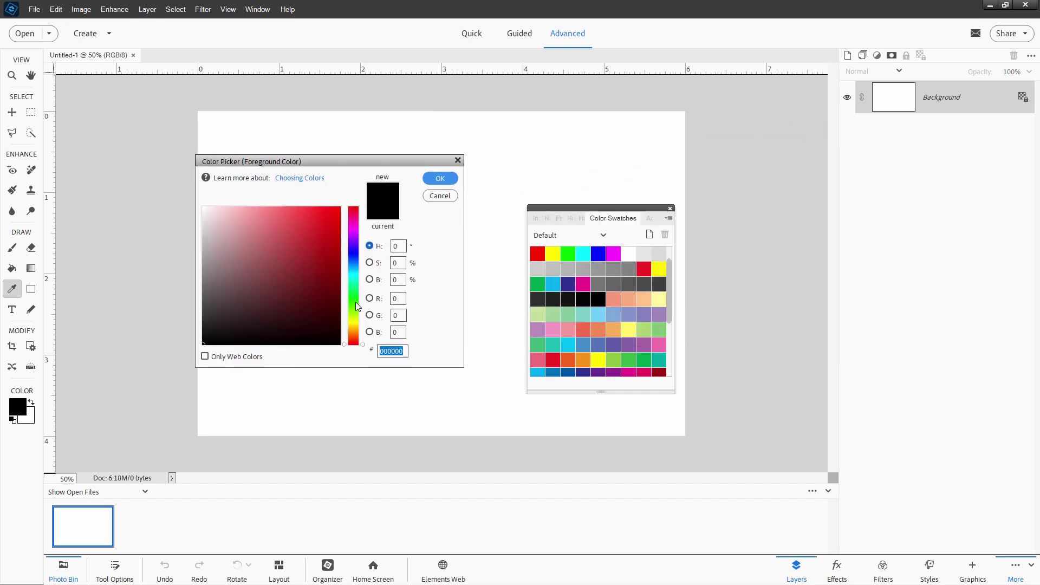
pyautogui.rightClick(400, 353)
pyautogui.click(423, 398)
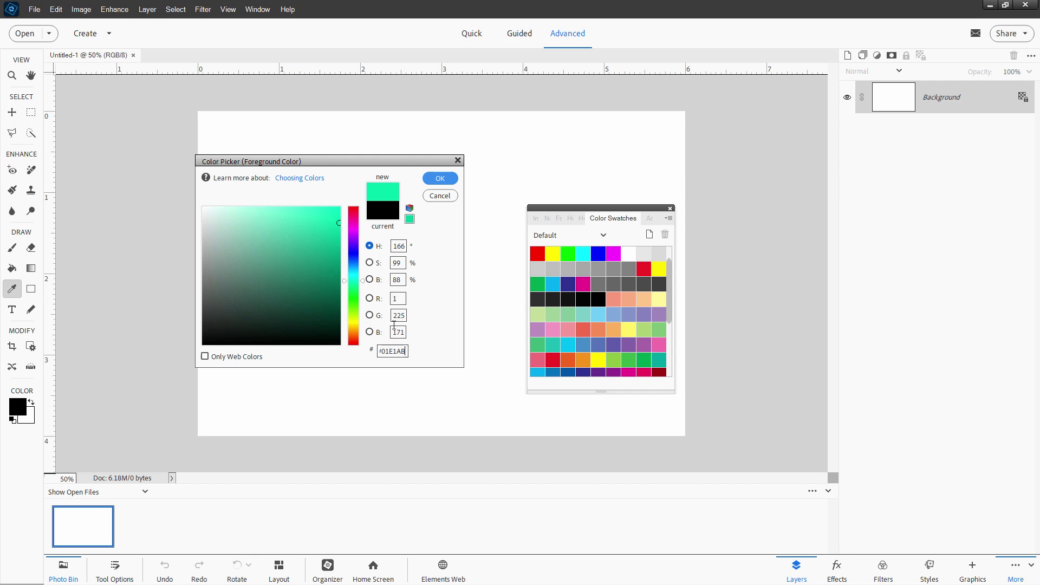
pyautogui.moveTo(672, 313); pyautogui.dragTo(674, 391)
pyautogui.press('Return')
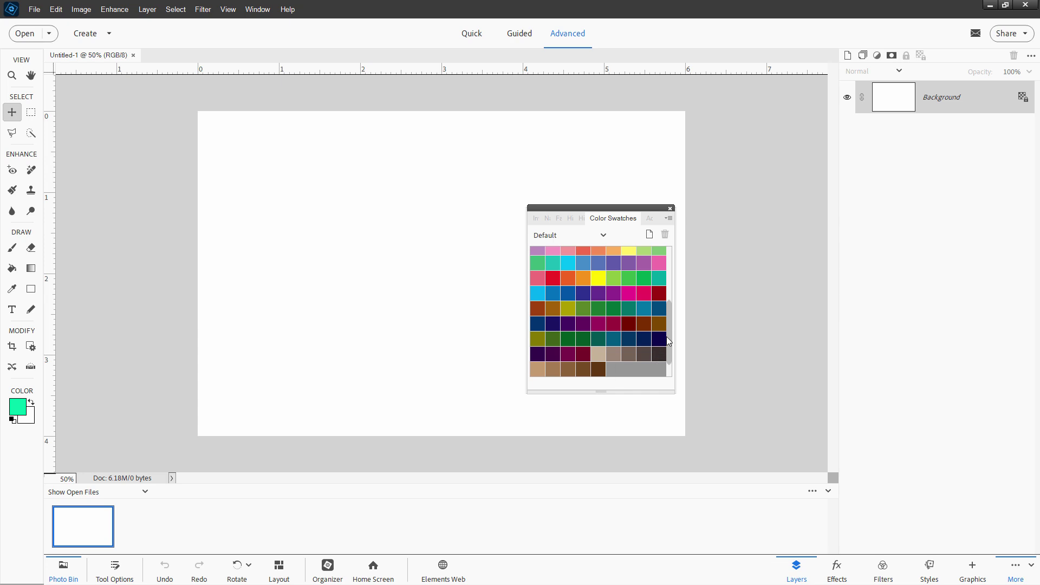
# Save the teal-green foreground as Color Swatch 1 in the Default set, then switch back to Adobe Color.
pyautogui.click(618, 368)
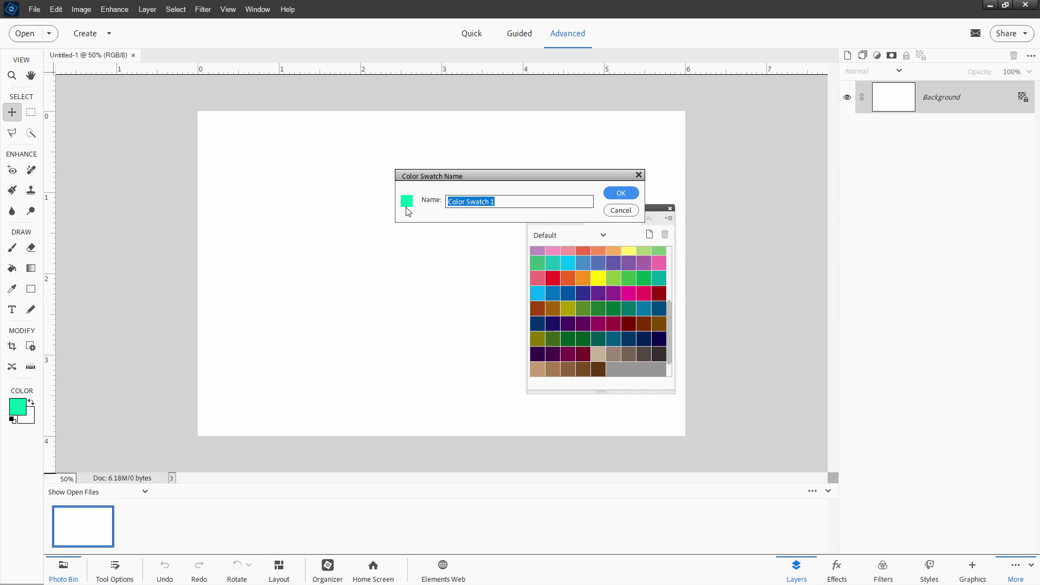
pyautogui.click(621, 195)
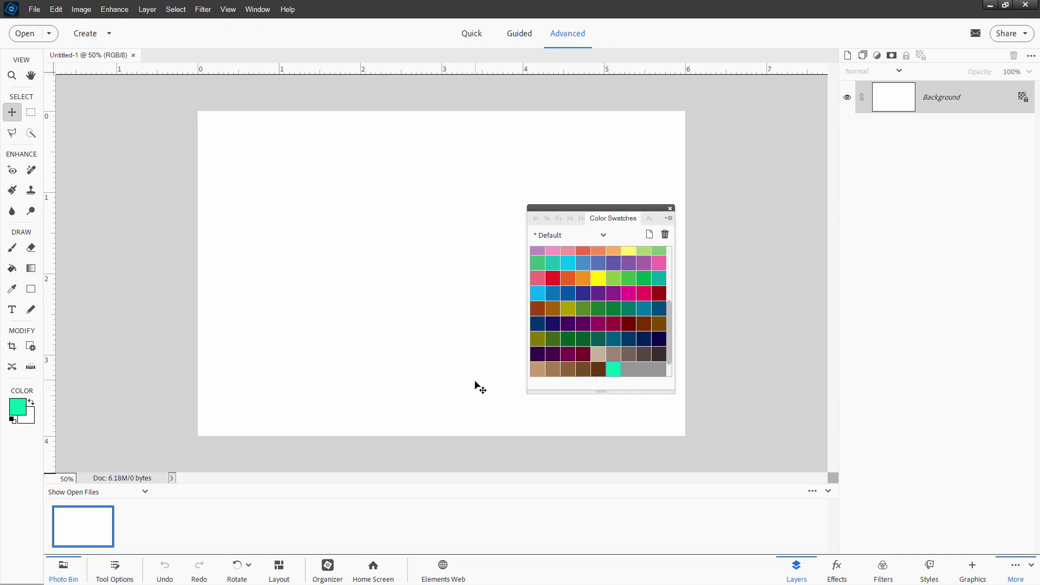
pyautogui.hotkey('alt', 'Tab')
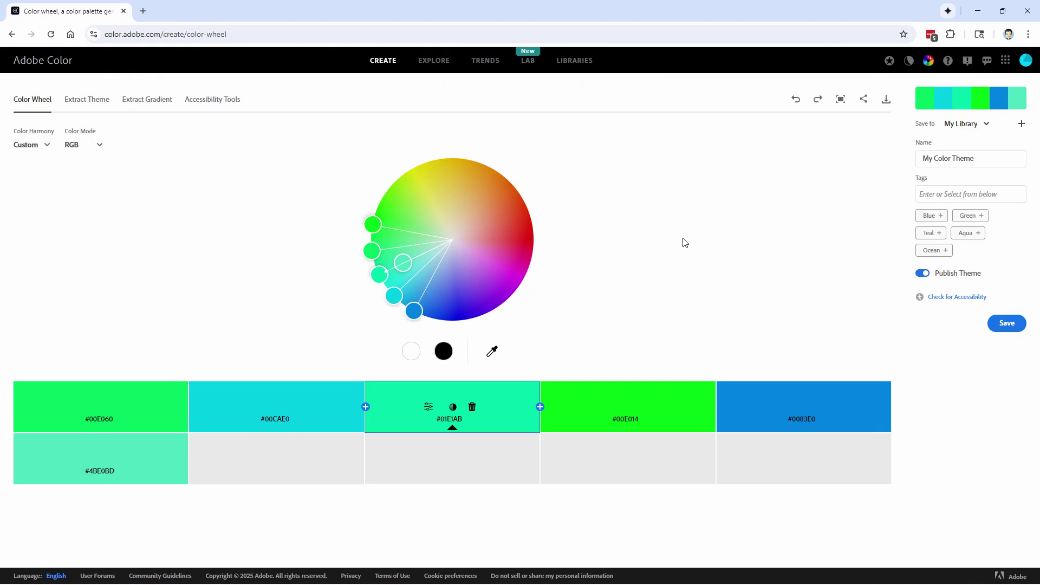
# Save the theme image as AdobeColor-My Color Theme.jpeg in Projects and dismiss the download notice.
pyautogui.click(887, 102)
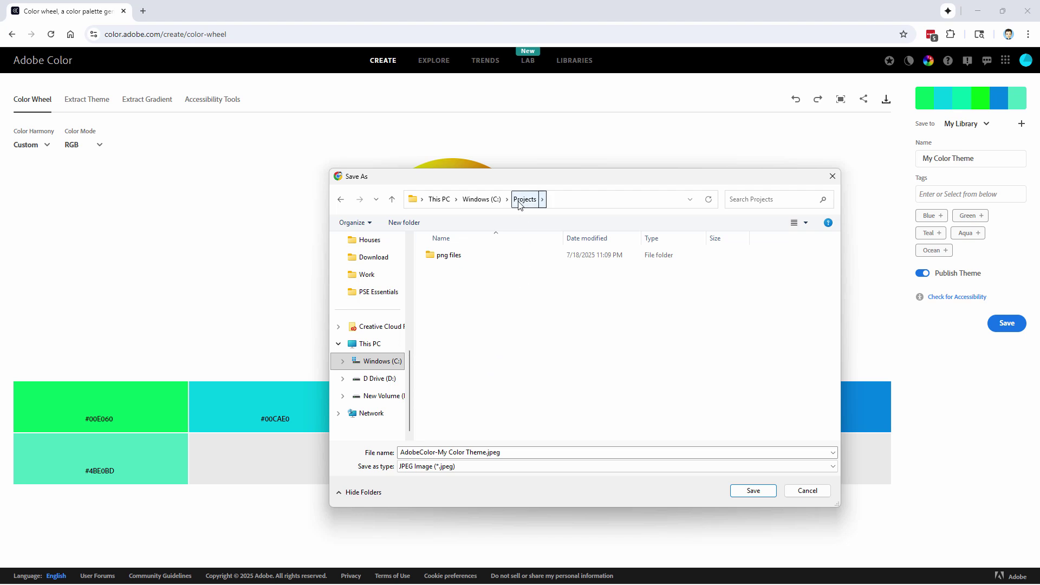
pyautogui.click(758, 490)
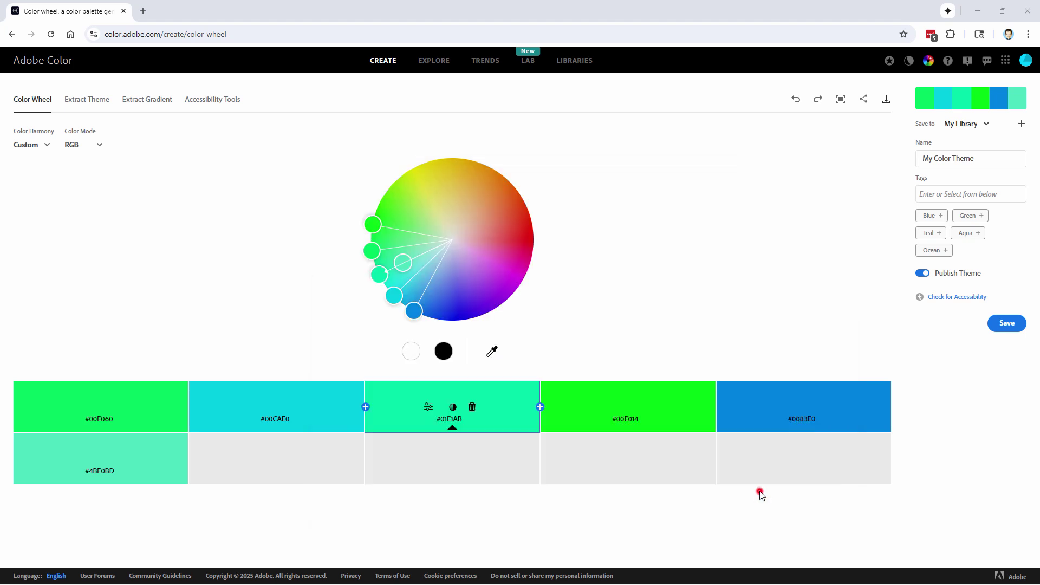
pyautogui.click(642, 212)
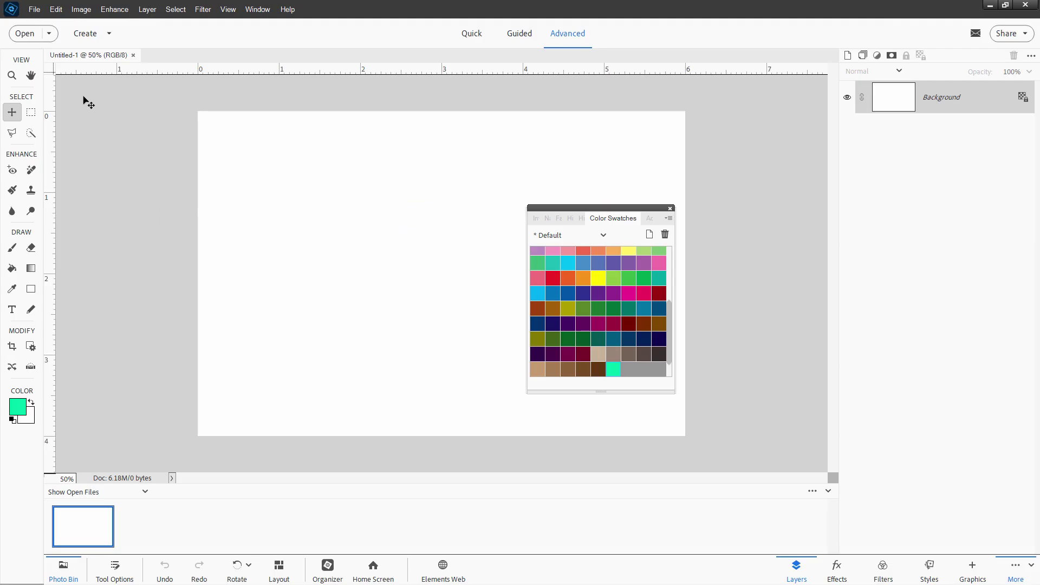
# Open AdobeColor-My Color Theme.jpeg in Photoshop Elements and centre its window.
pyautogui.click(34, 15)
pyautogui.click(32, 30)
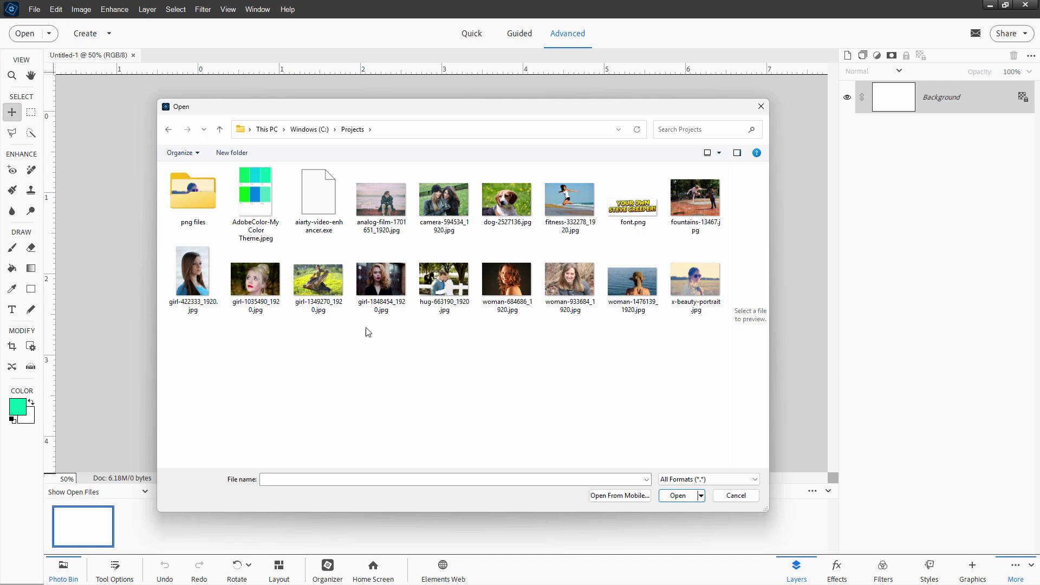
pyautogui.click(260, 193)
pyautogui.click(669, 493)
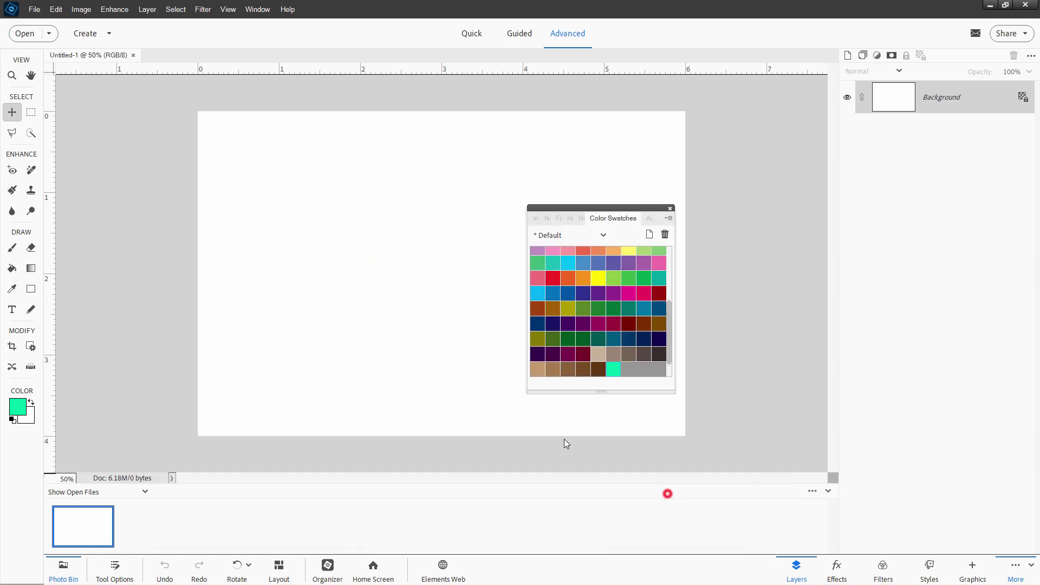
pyautogui.moveTo(240, 63); pyautogui.dragTo(358, 101)
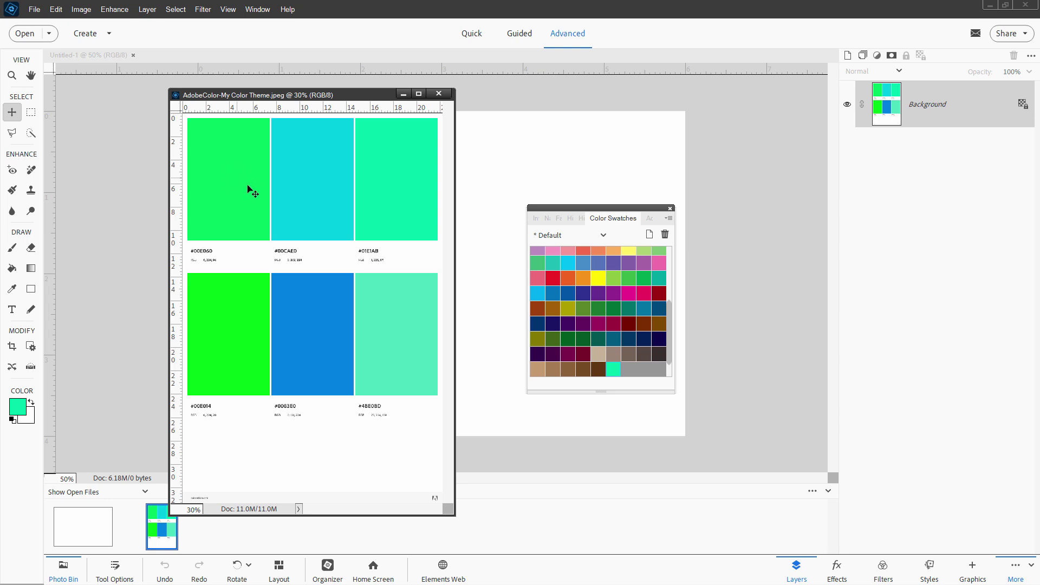
# Sample the blue #0083E0 with the Eyedropper and add it as a new swatch.
pyautogui.click(13, 289)
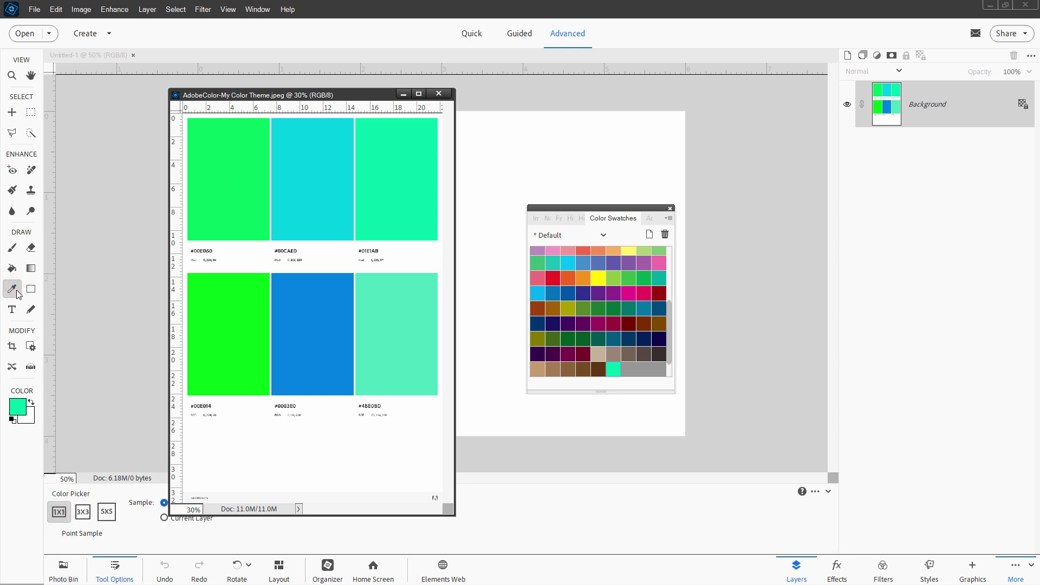
pyautogui.click(317, 319)
pyautogui.click(630, 371)
pyautogui.press('Return')
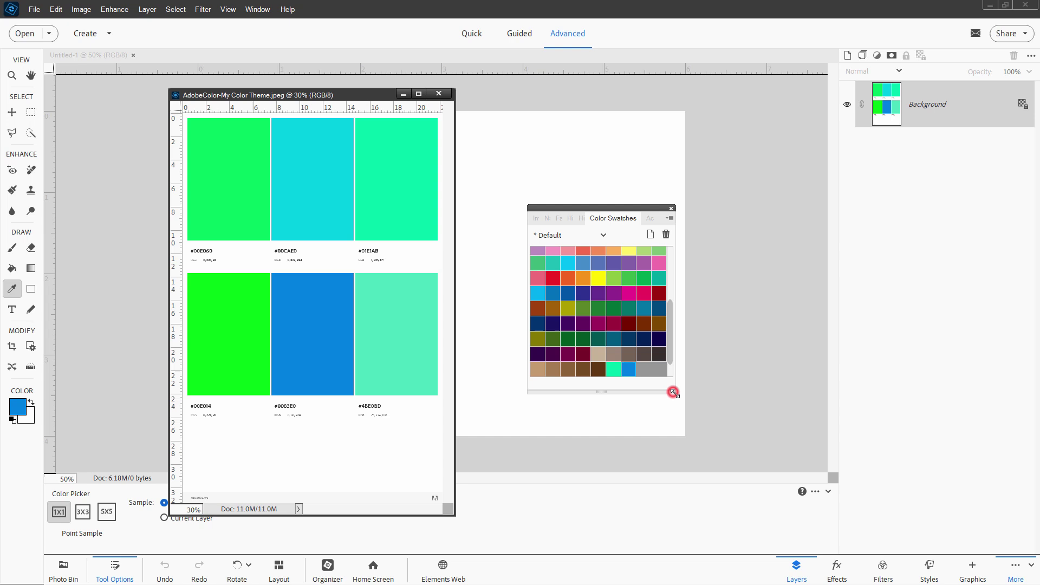
# Enlarge the Swatches panel and save the swatches as Color Wheel Color Swatches.aco.
pyautogui.moveTo(675, 393); pyautogui.dragTo(704, 437)
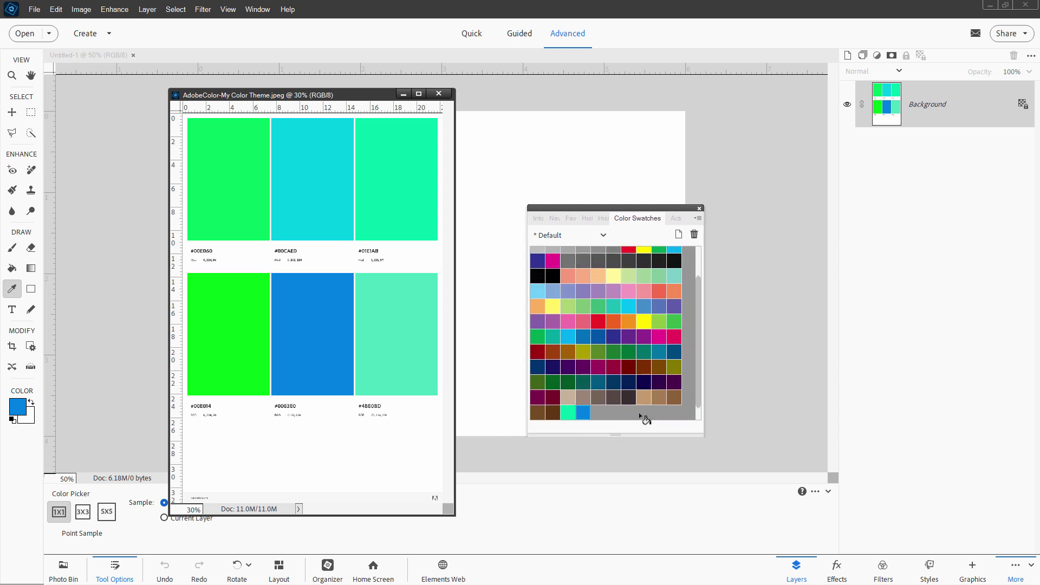
pyautogui.click(698, 218)
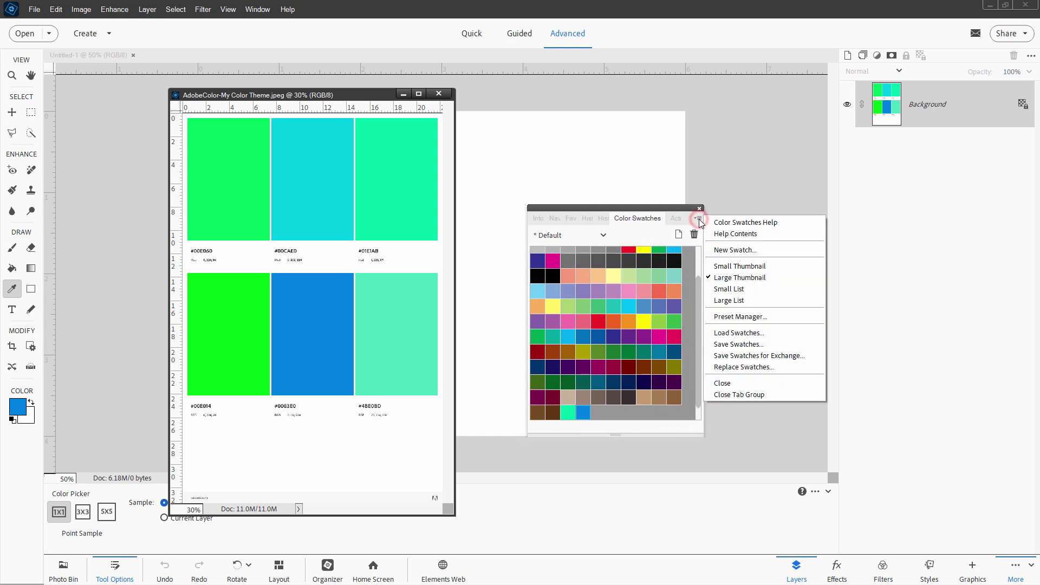
pyautogui.click(740, 344)
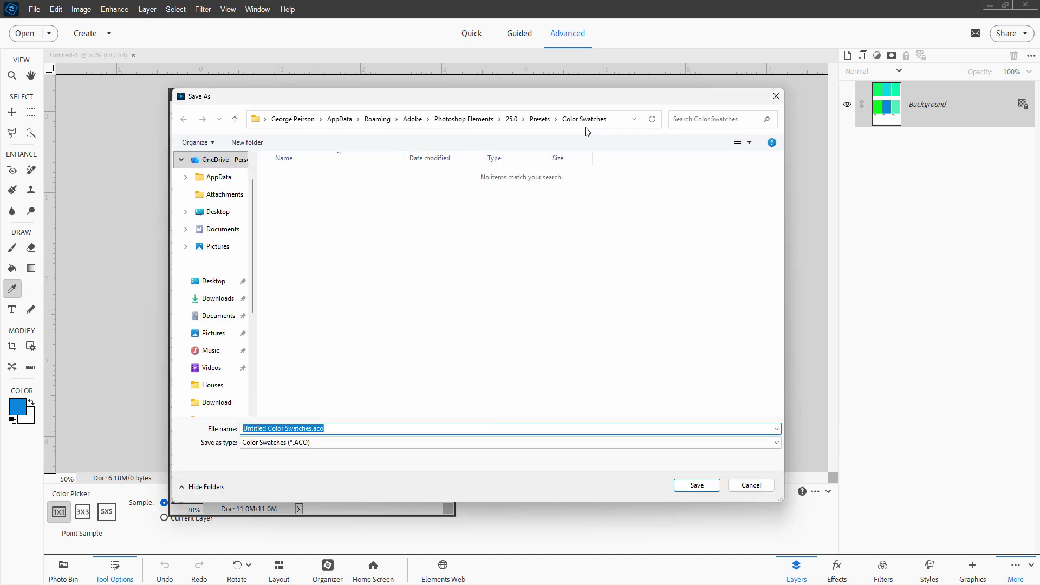
pyautogui.click(340, 427)
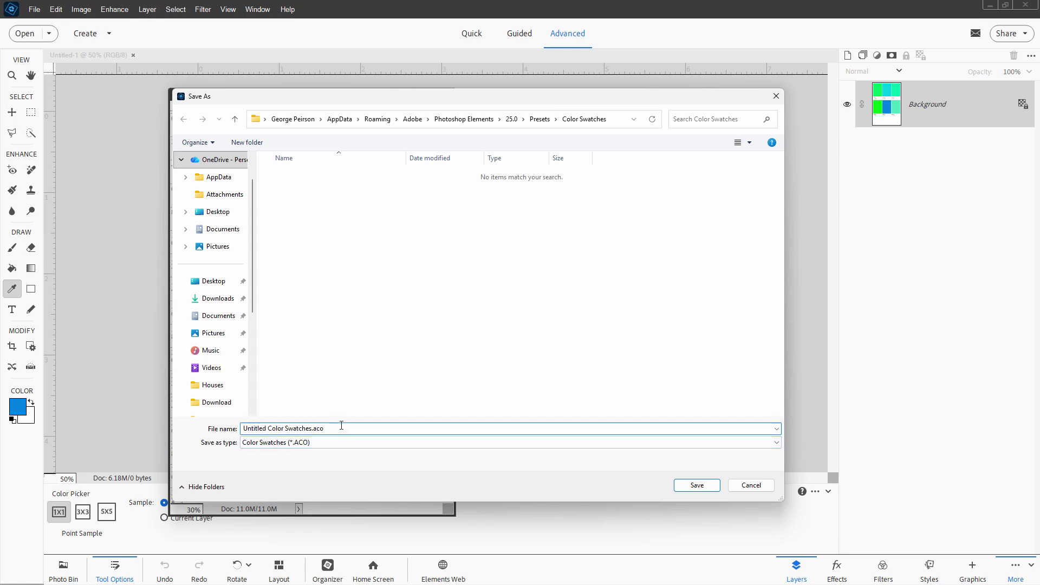
pyautogui.press('Home')
pyautogui.press('Delete')
pyautogui.press('Delete')
pyautogui.press('Delete')
pyautogui.press('Delete')
pyautogui.press('Delete')
pyautogui.press('Delete')
pyautogui.press('Delete')
pyautogui.press('Delete')
pyautogui.press('Delete')
pyautogui.write('Color Wheel')
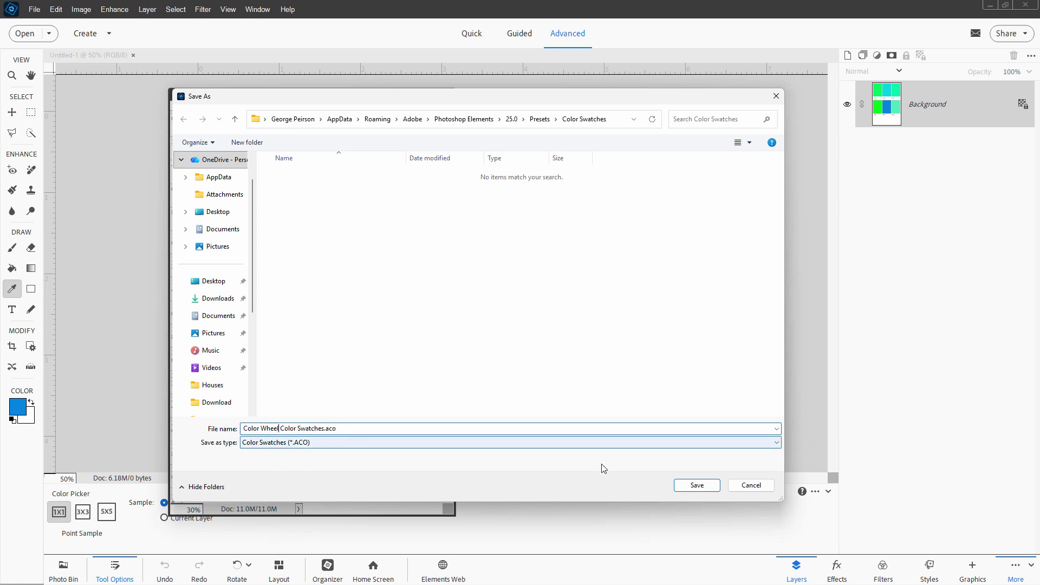
pyautogui.click(681, 487)
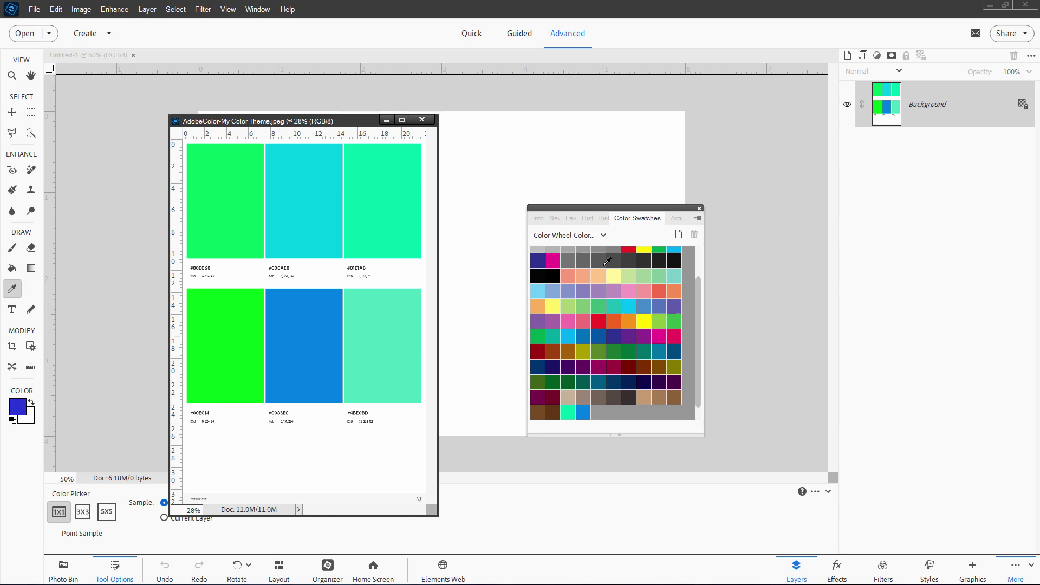
# Replace the Photoshop Elements swatches with the saved Color Wheel Color Swatches.aco set.
pyautogui.click(699, 219)
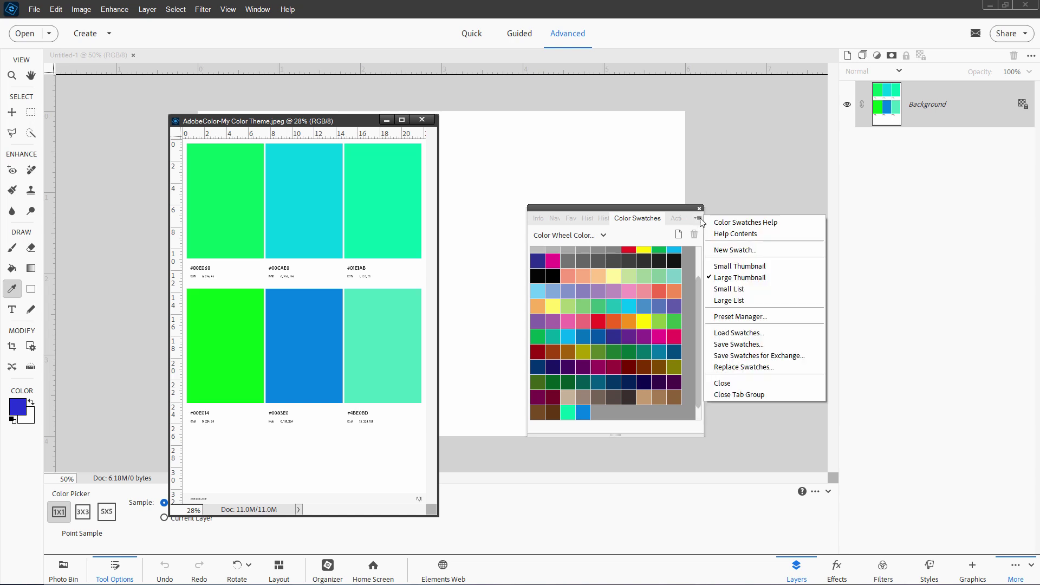
pyautogui.click(744, 368)
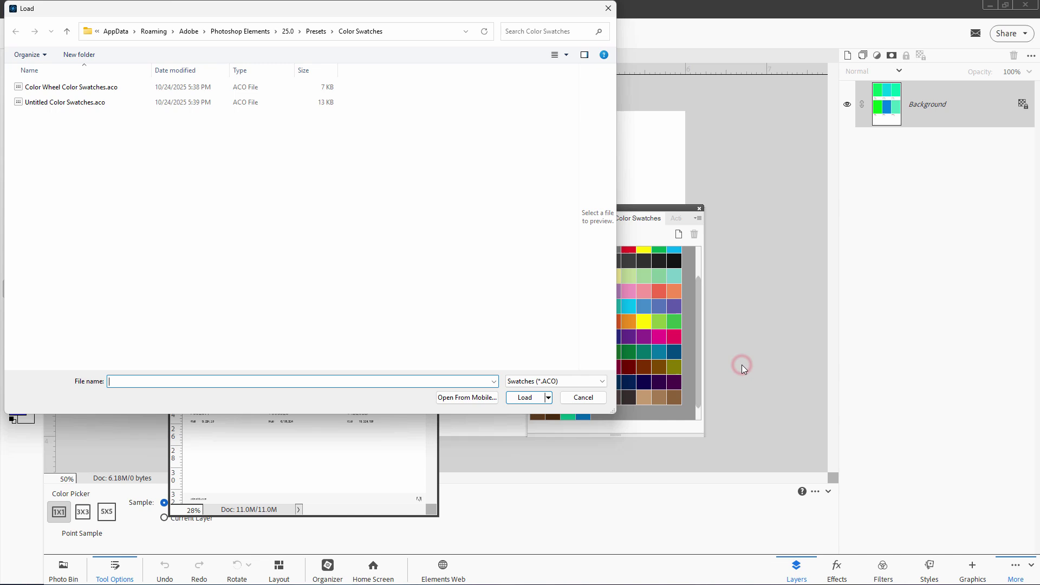
pyautogui.click(85, 89)
pyautogui.click(525, 397)
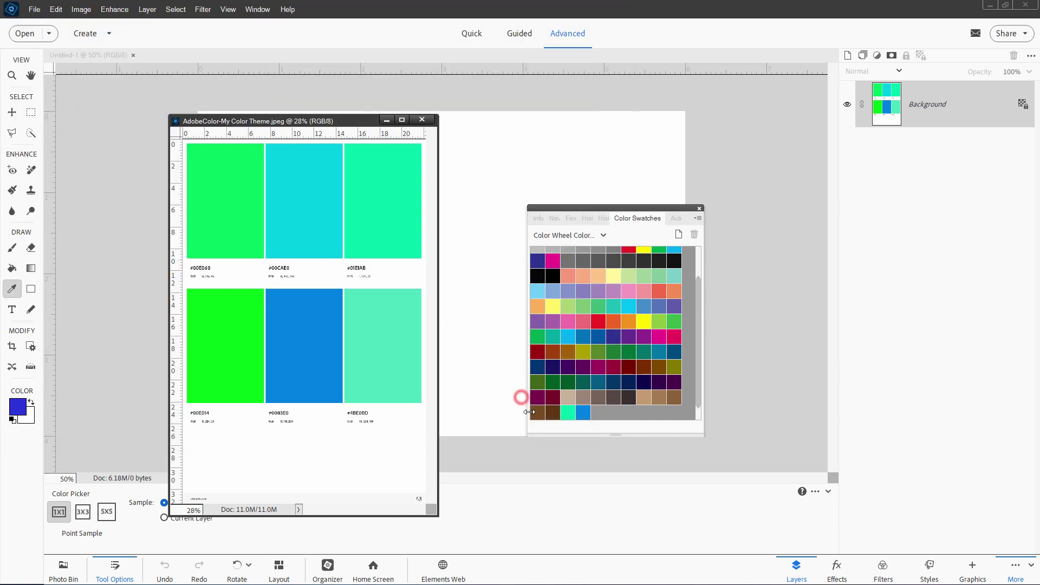
pyautogui.moveTo(700, 297); pyautogui.dragTo(699, 273)
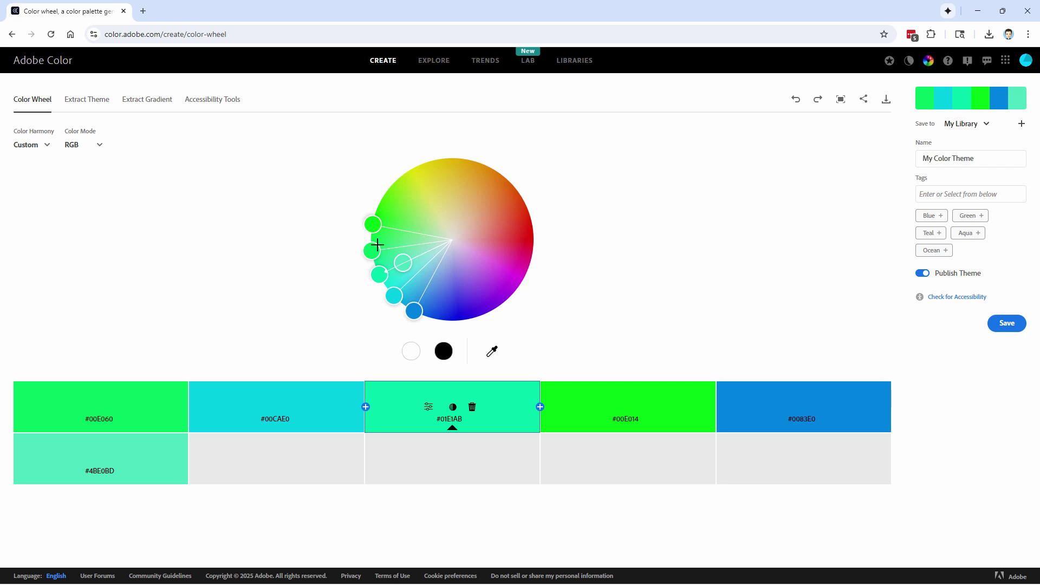
# Switch Adobe Color's Create page from the colour wheel to the Extract Theme tab.
pyautogui.click(78, 100)
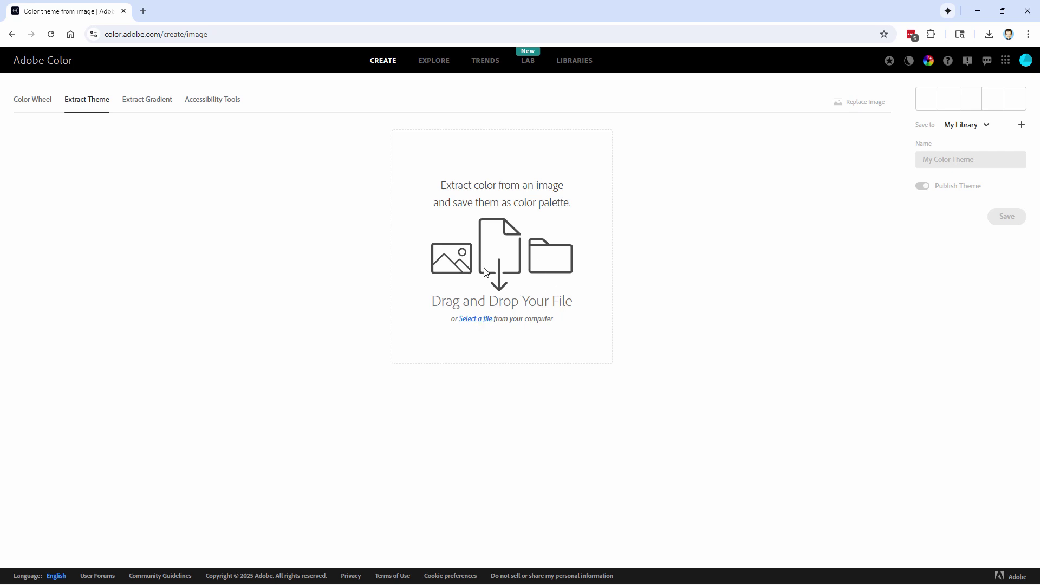
# Drag font.png from C:\Projects onto Adobe Color to extract its yellow-to-orange theme.
pyautogui.hotkey('alt', 'Tab')
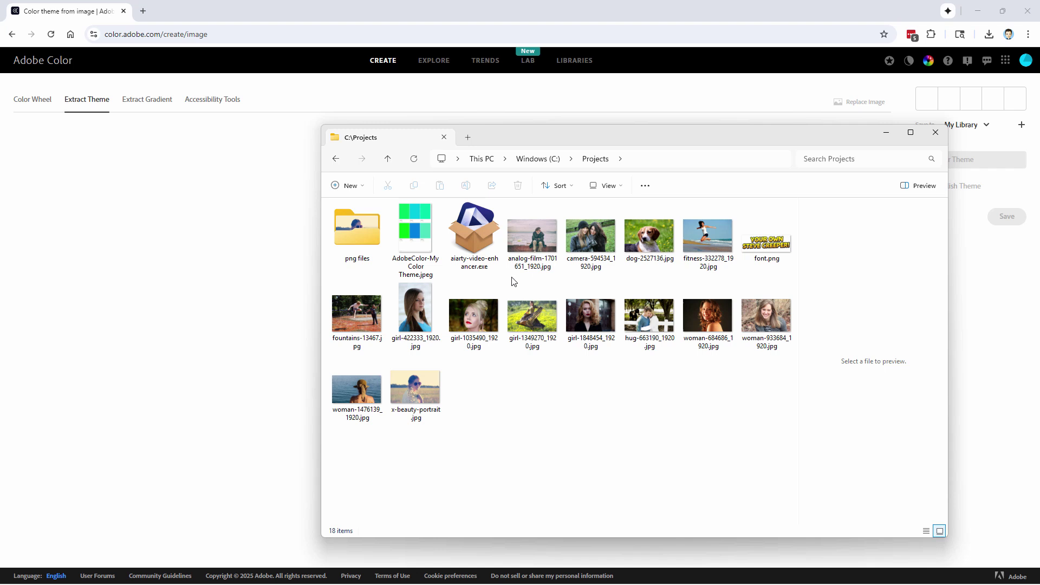
pyautogui.click(769, 249)
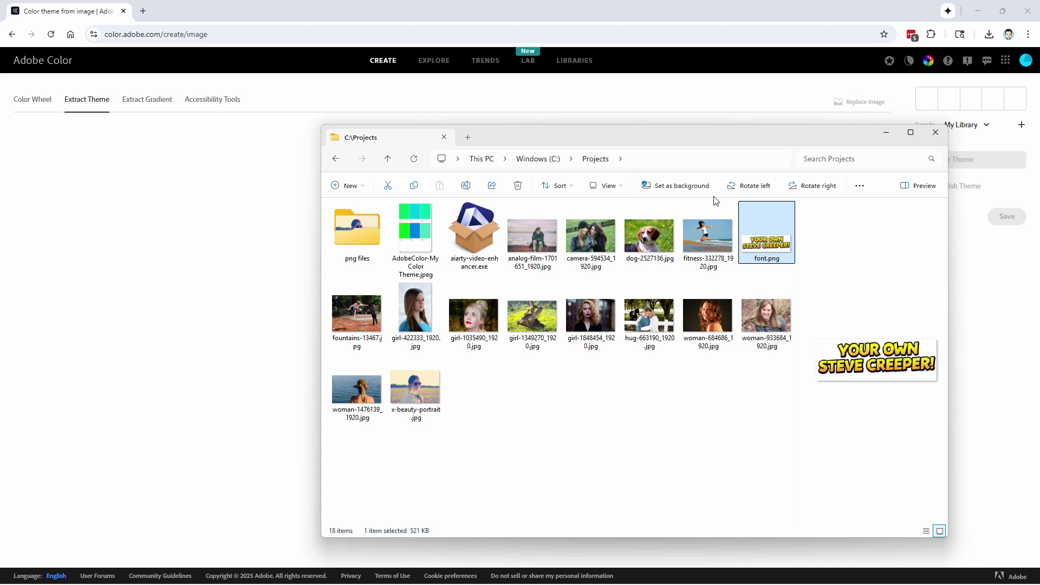
pyautogui.moveTo(678, 137); pyautogui.dragTo(541, 304)
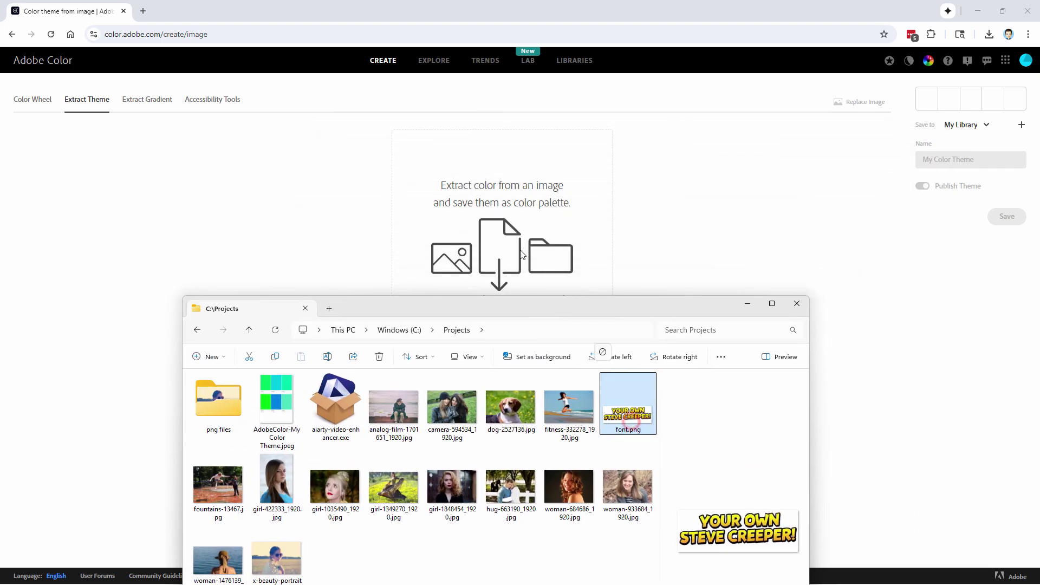
pyautogui.moveTo(632, 421); pyautogui.dragTo(522, 255)
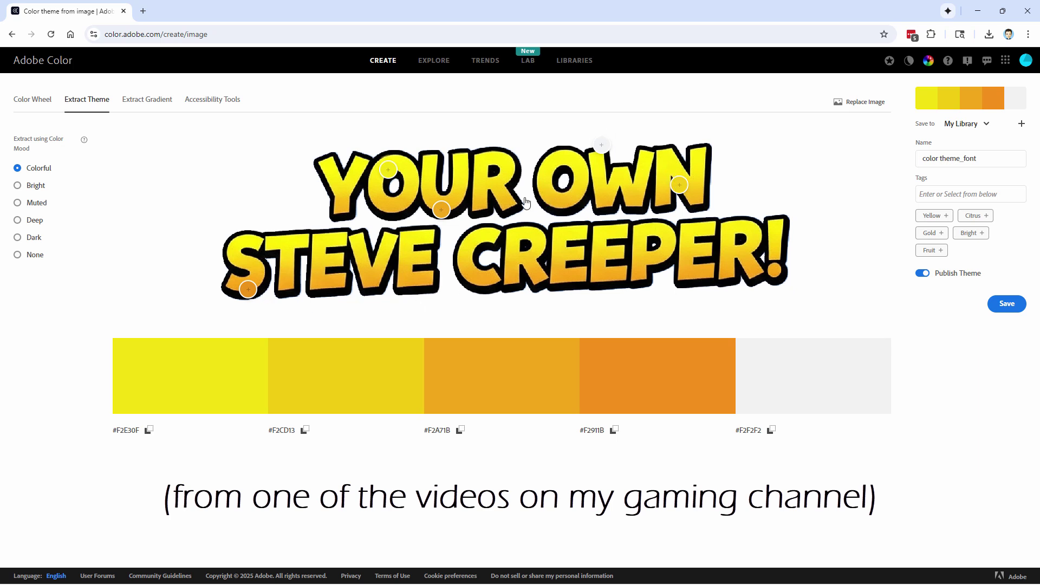
# Resample the U and the black outline near OWN (#0A0909), then save as 'color theme_font'.
pyautogui.moveTo(442, 210); pyautogui.dragTo(442, 208)
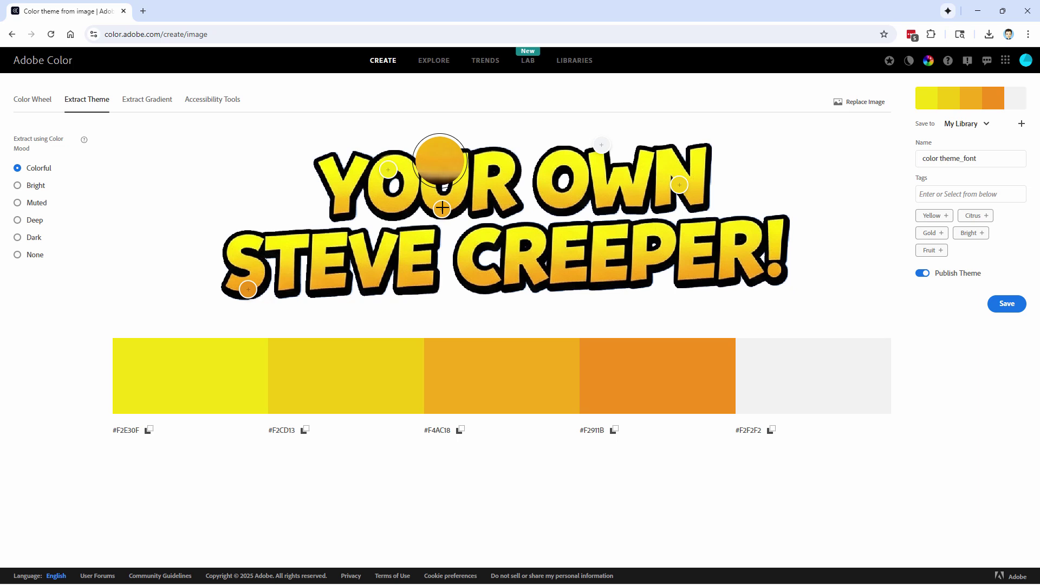
pyautogui.moveTo(601, 145); pyautogui.dragTo(602, 147)
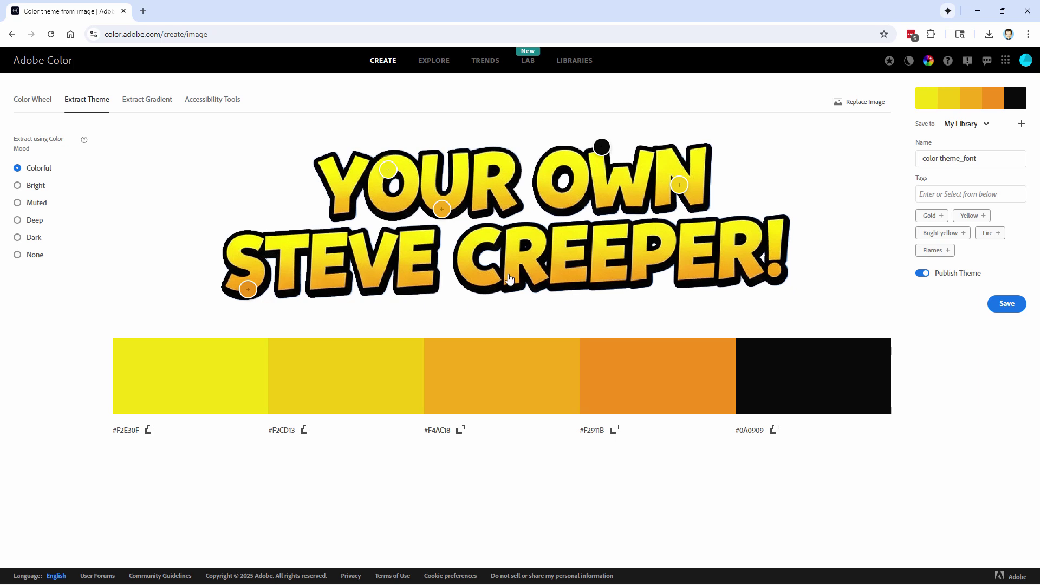
pyautogui.click(1006, 304)
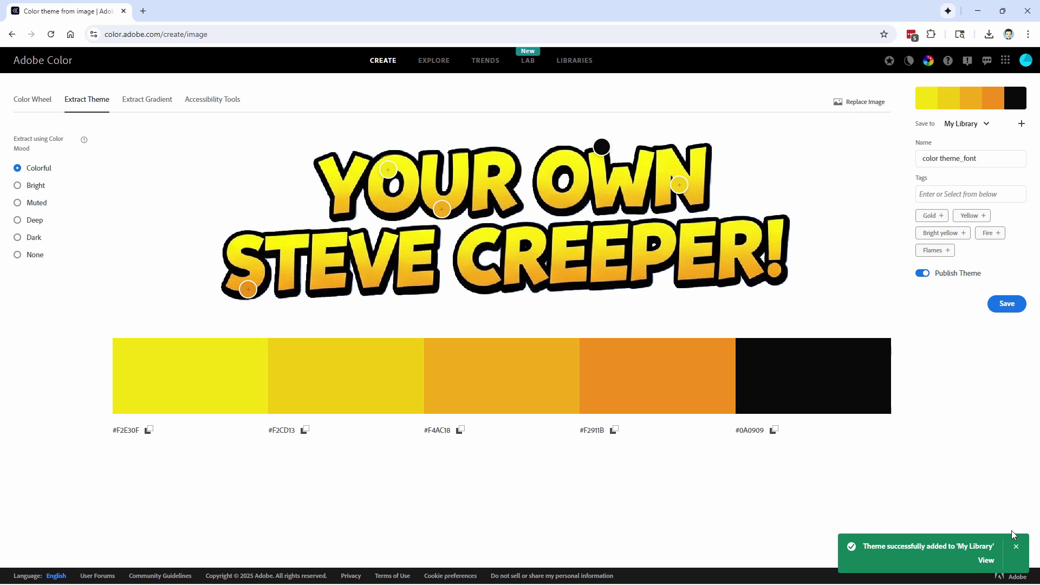
# Load girl-1349270_1920.jpg and resample the third theme colour from the yellow meadow.
pyautogui.click(1017, 548)
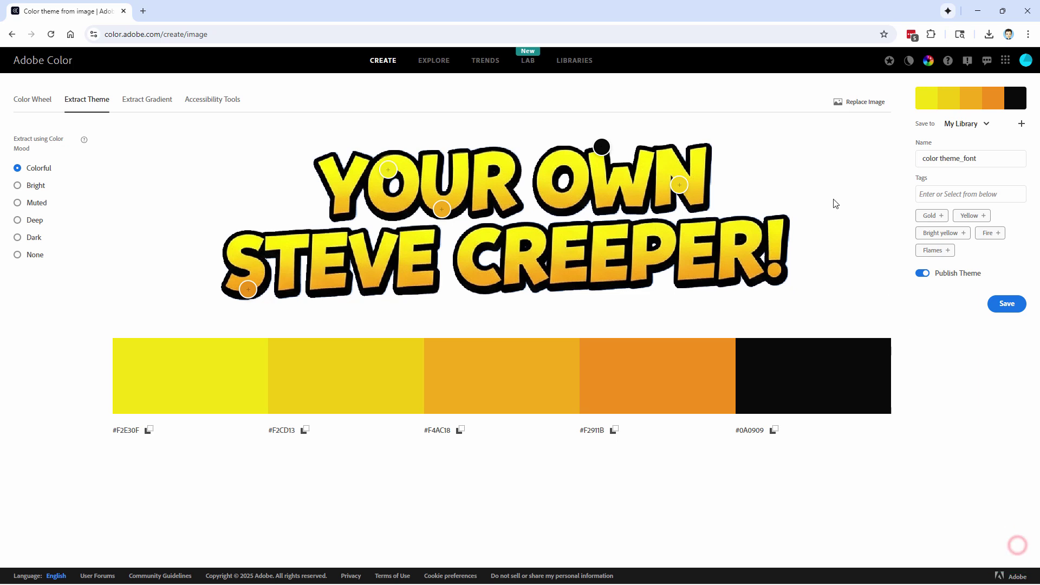
pyautogui.click(854, 102)
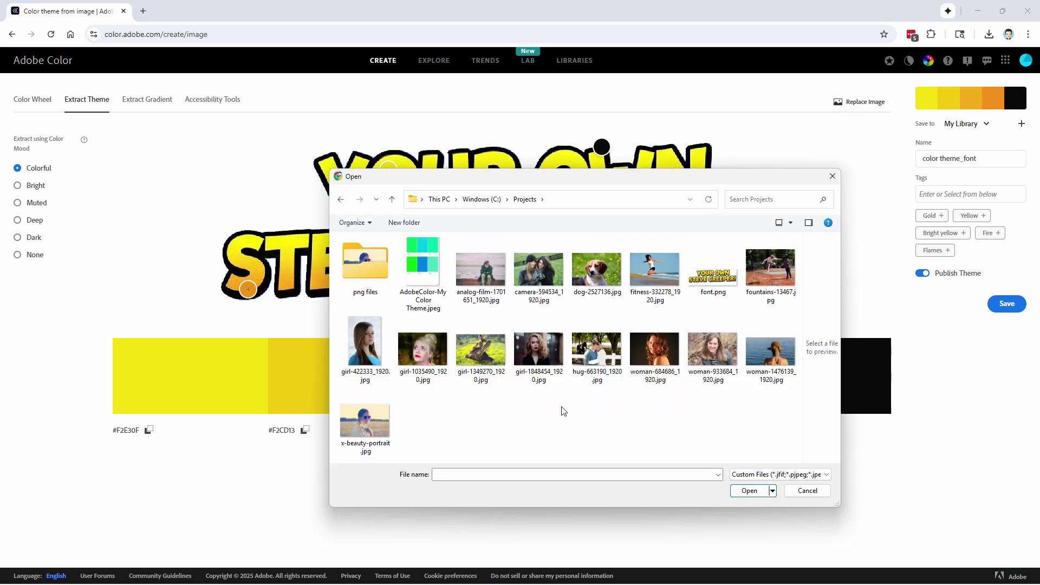
pyautogui.click(481, 349)
pyautogui.click(740, 490)
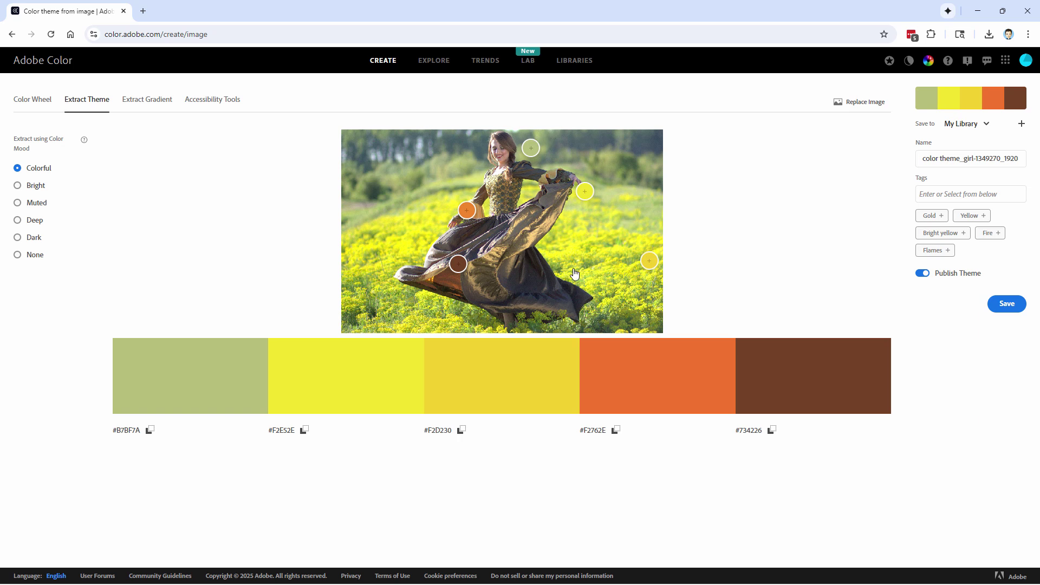
pyautogui.click(649, 261)
pyautogui.moveTo(649, 260); pyautogui.dragTo(644, 261)
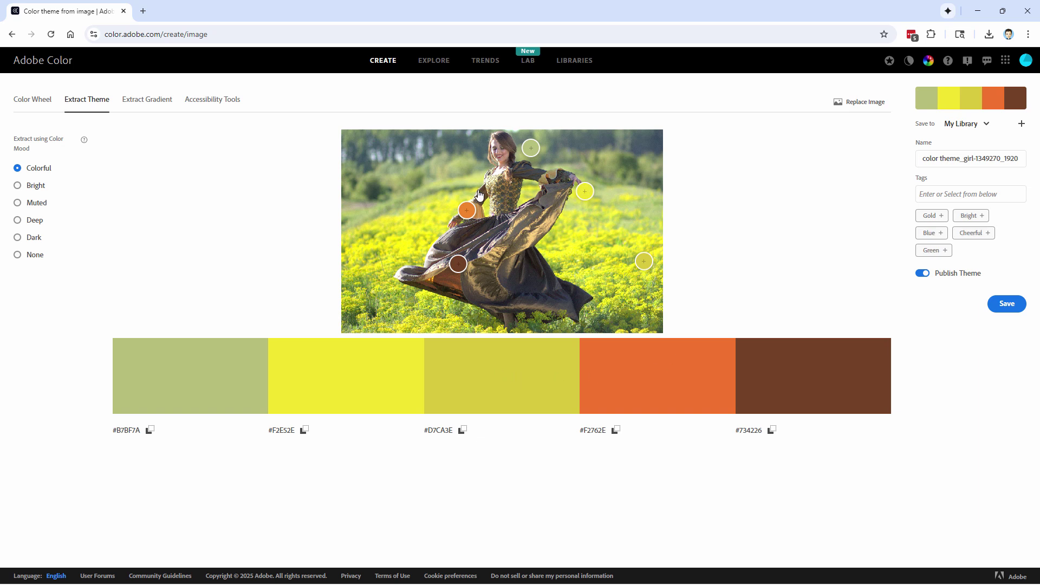
# Compare Bright, Muted, Deep, Dark and no-mood extractions, then save the Colorful theme to My Library.
pyautogui.click(18, 187)
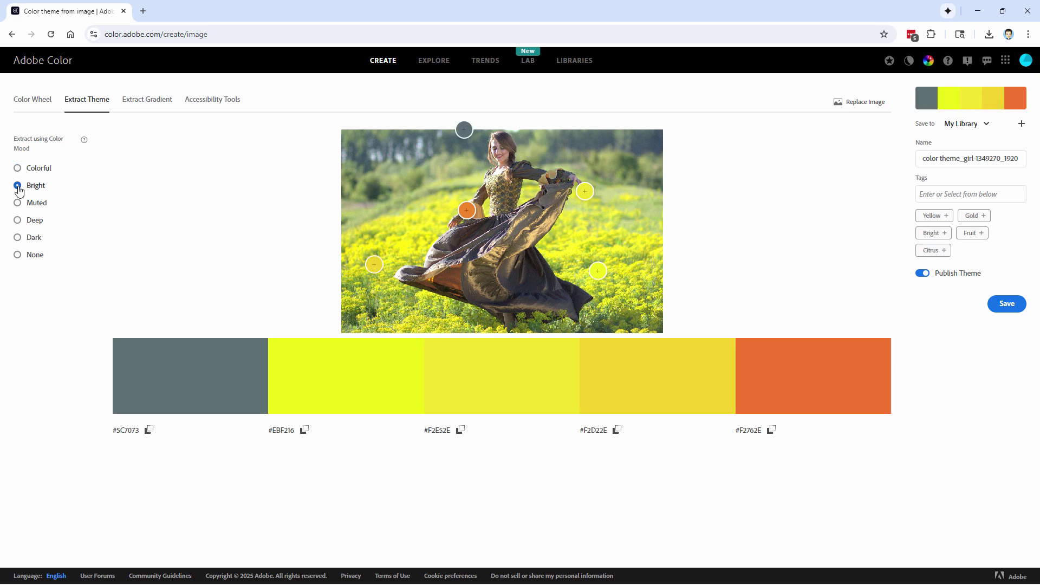
pyautogui.click(19, 204)
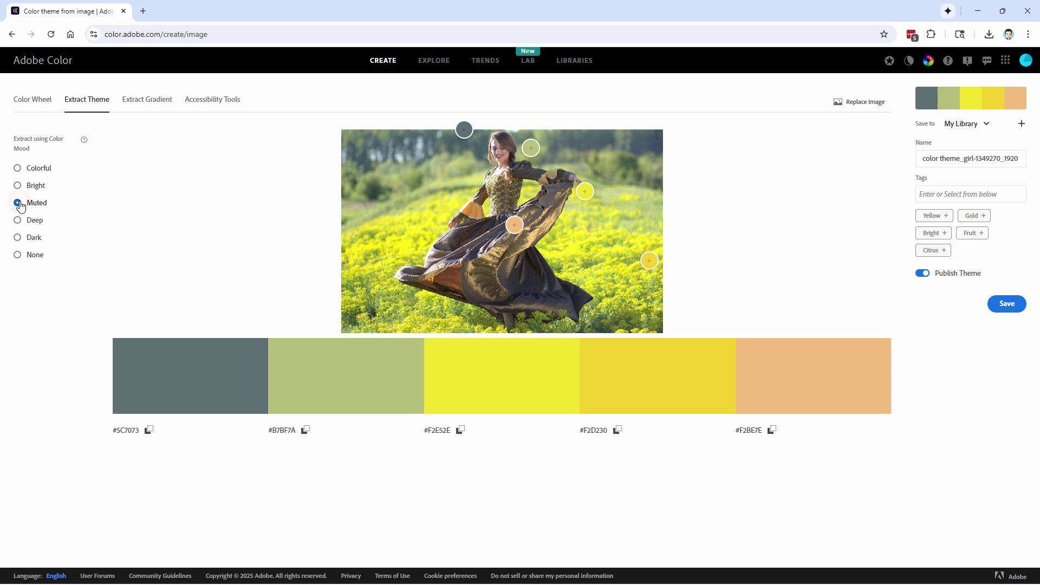
pyautogui.click(18, 222)
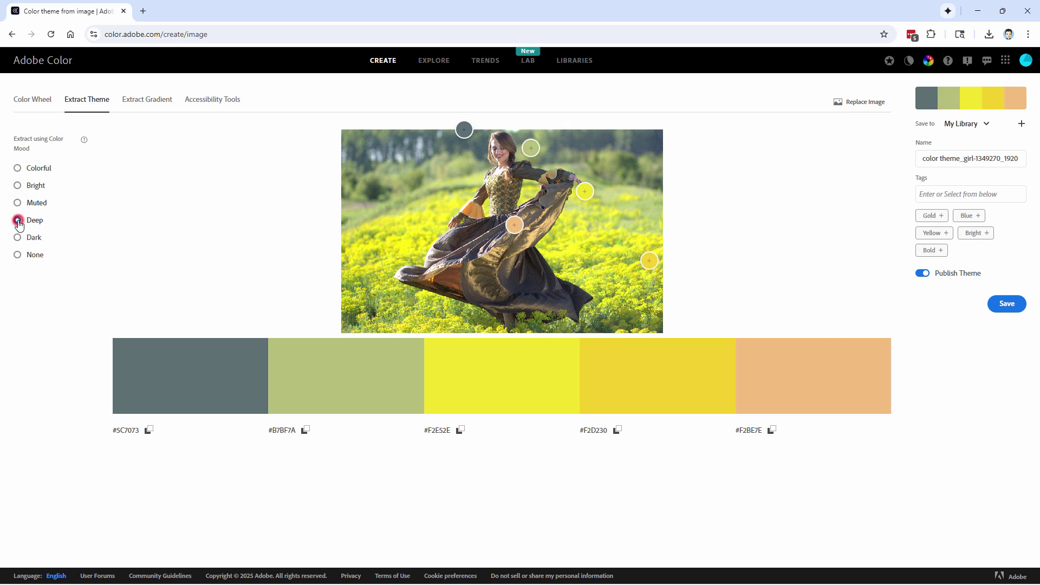
pyautogui.click(18, 242)
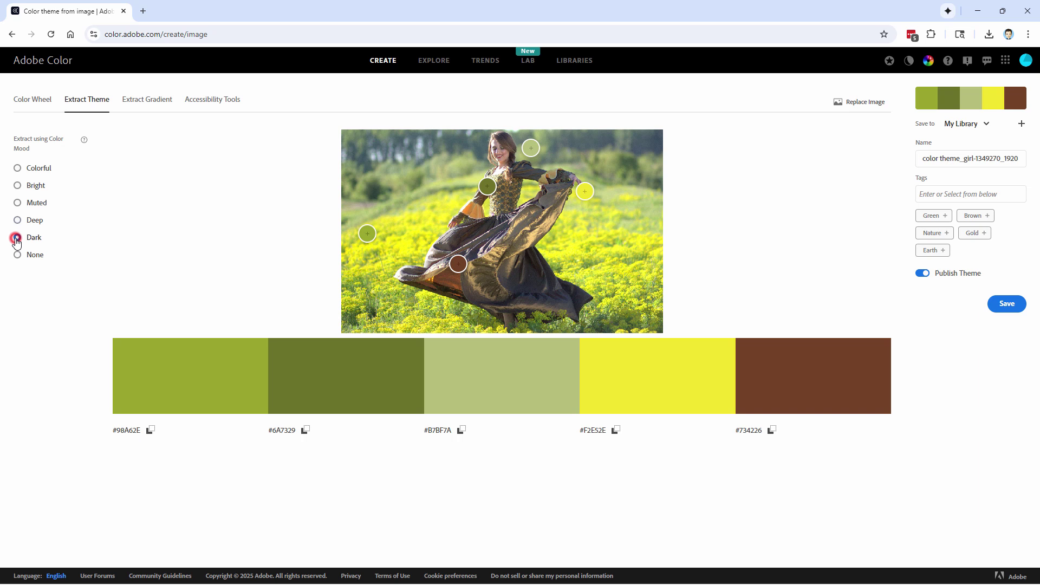
pyautogui.click(16, 258)
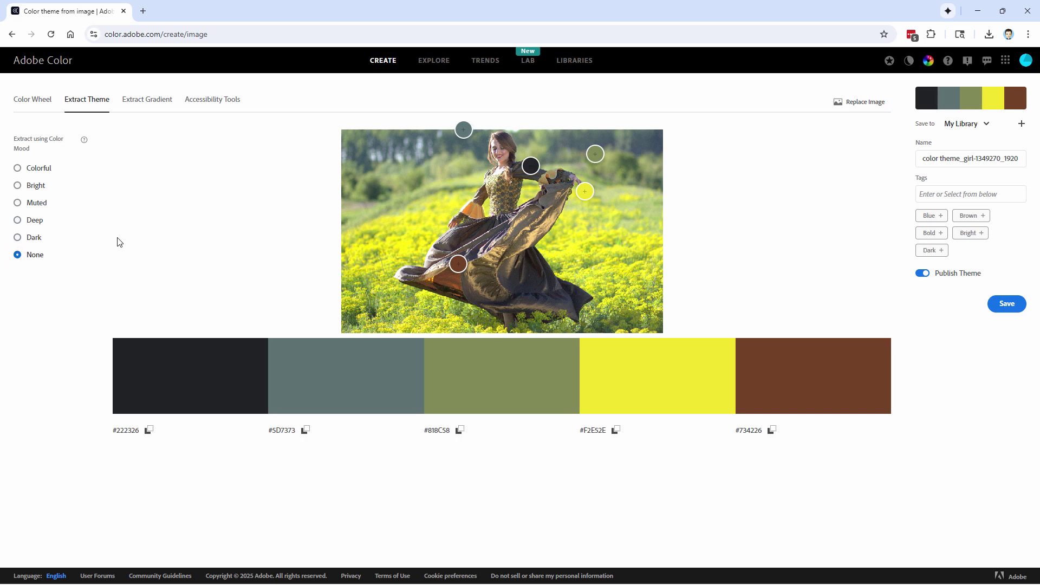
pyautogui.click(18, 169)
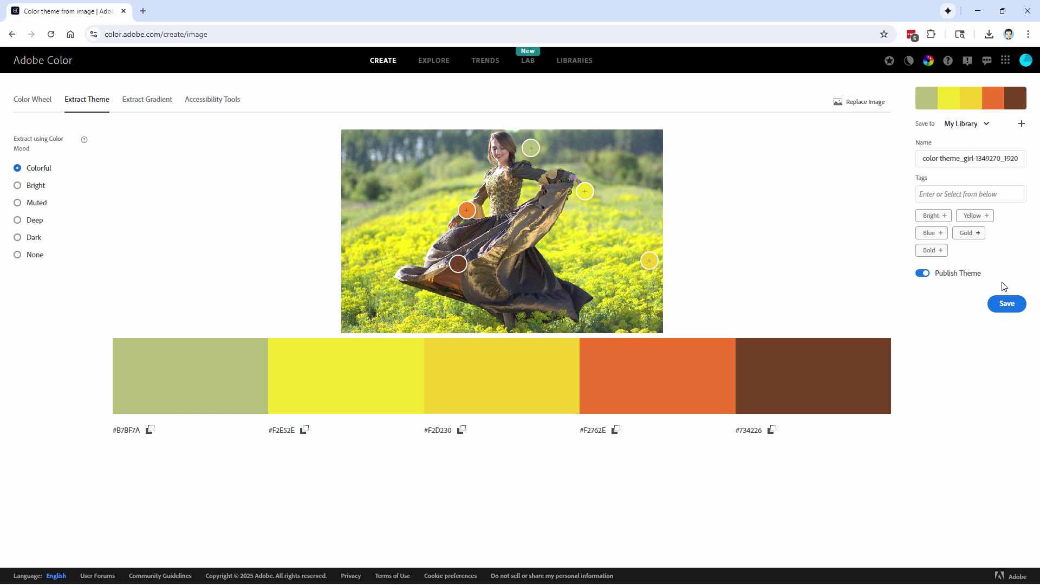
pyautogui.click(1004, 304)
# Extract a three-stop girl-photo gradient (#94A060, #FCFA2B, #4F6149) and save it to My Library.
pyautogui.click(142, 100)
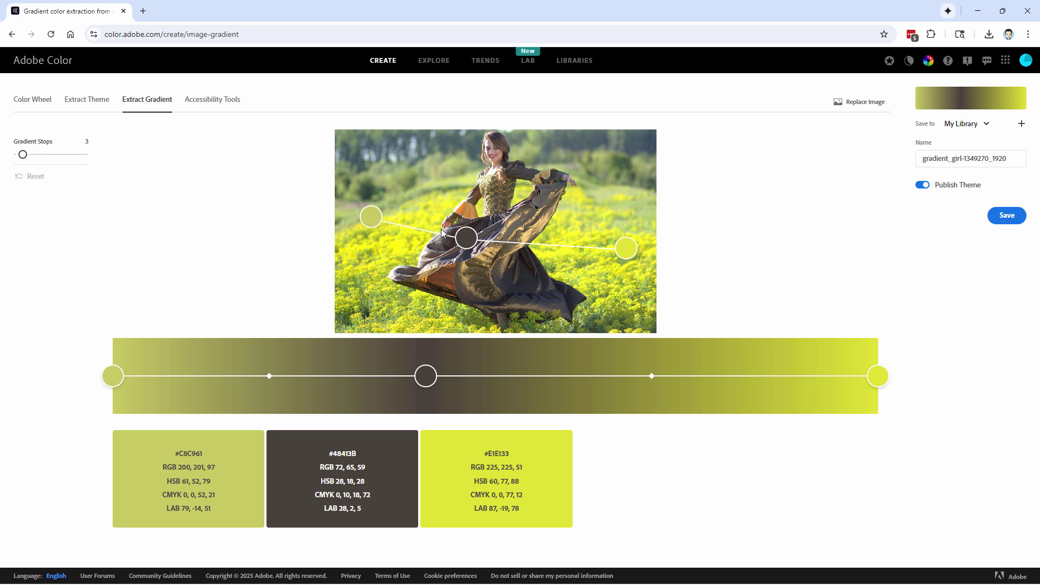
pyautogui.moveTo(466, 237); pyautogui.dragTo(450, 201)
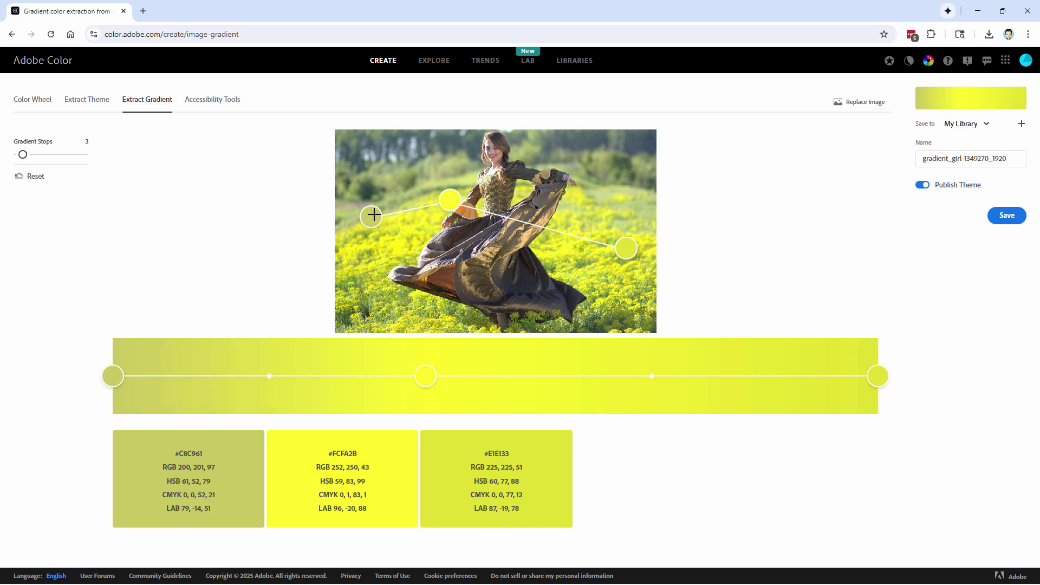
pyautogui.moveTo(371, 216); pyautogui.dragTo(355, 195)
pyautogui.moveTo(626, 249); pyautogui.dragTo(626, 163)
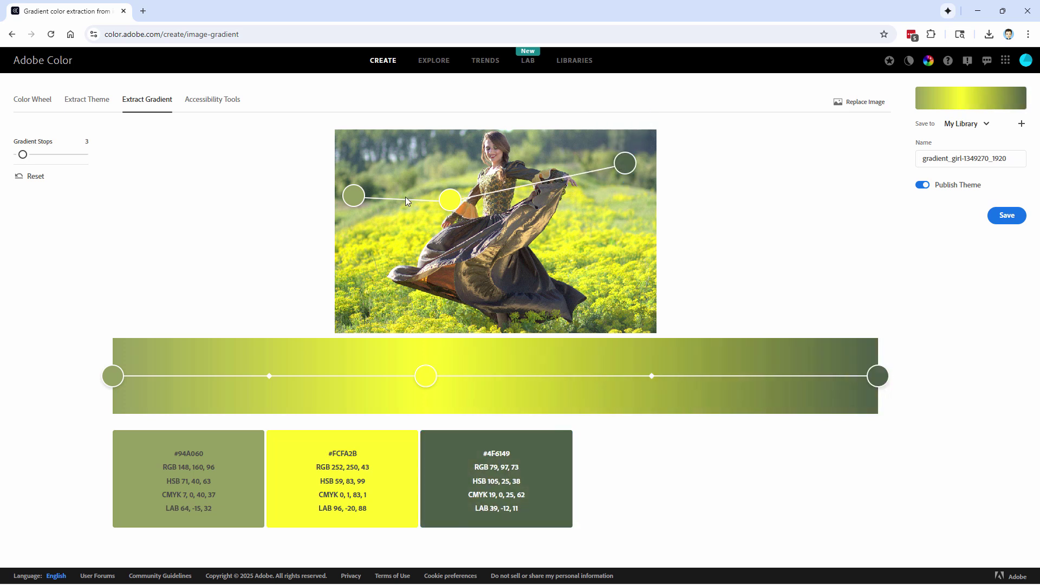
pyautogui.moveTo(226, 469)
pyautogui.click(1011, 215)
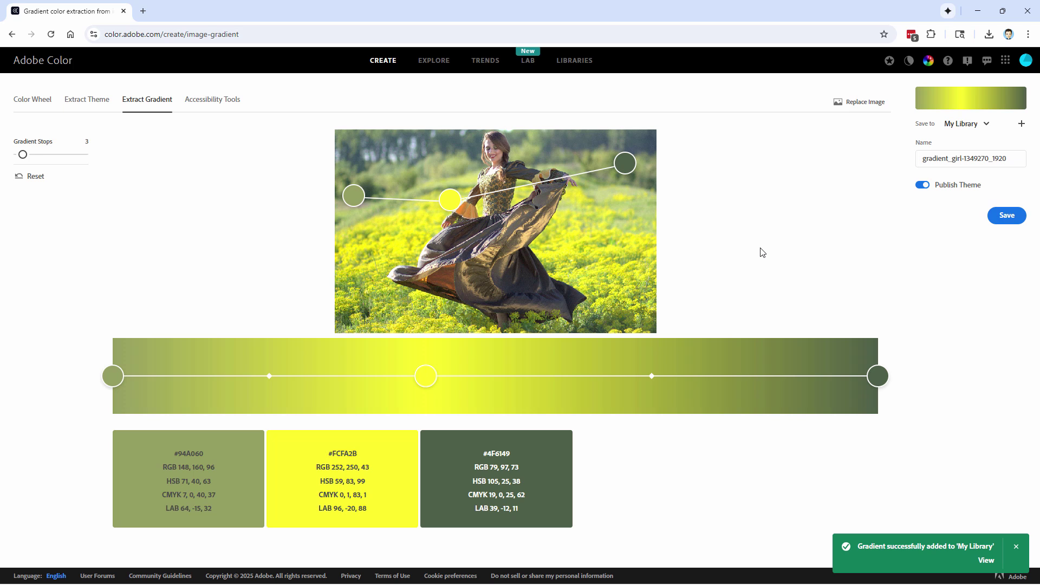
# In Accessibility Tools, set text #1D438A against background #00BFB2 for a 4.09:1 contrast.
pyautogui.click(216, 104)
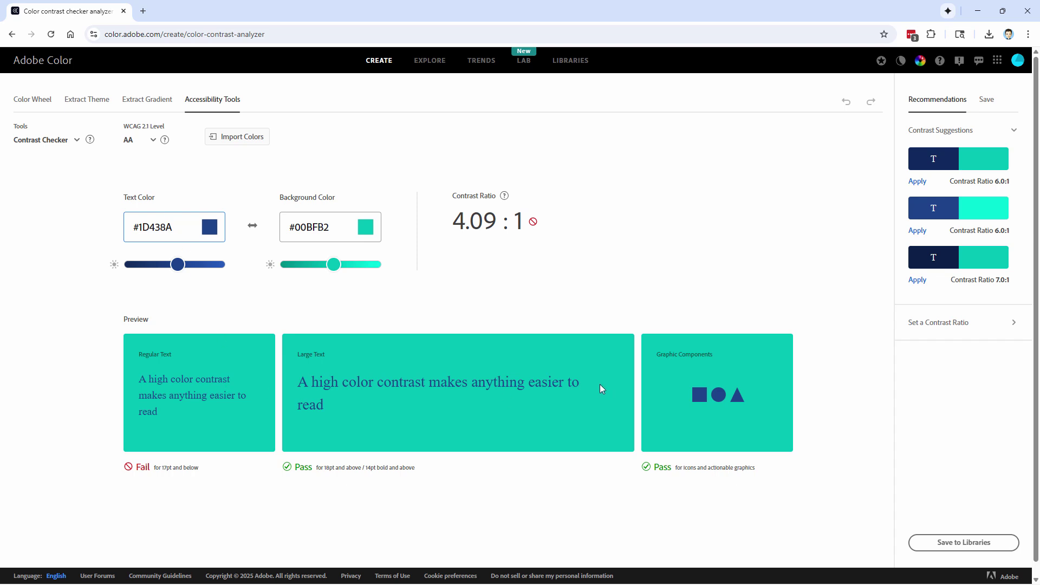
pyautogui.moveTo(178, 264); pyautogui.dragTo(156, 265)
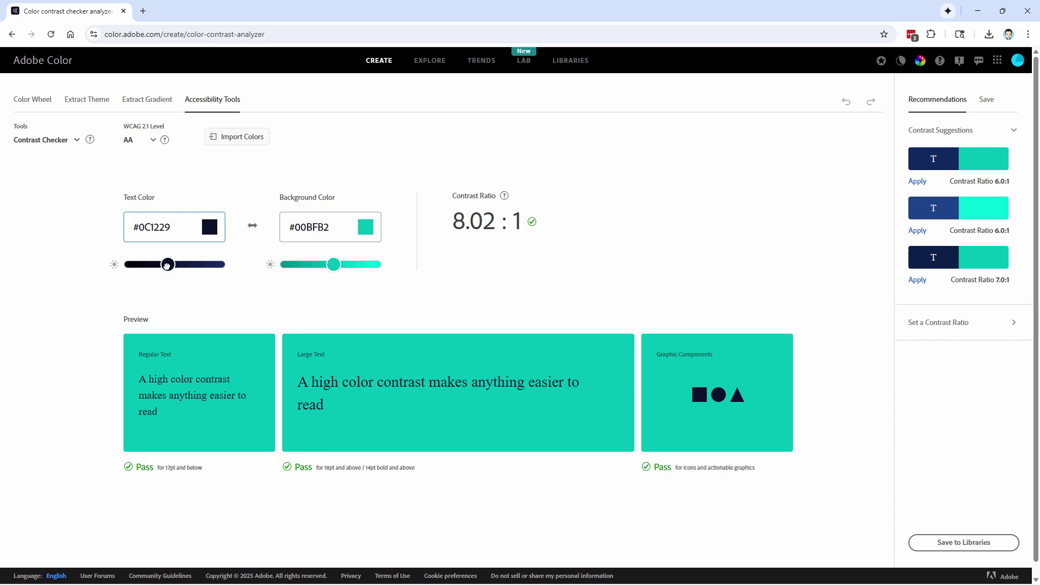
pyautogui.moveTo(167, 265)
pyautogui.mouseDown()
pyautogui.moveTo(193, 265)
pyautogui.moveTo(167, 269)
pyautogui.moveTo(178, 268)
pyautogui.mouseUp()
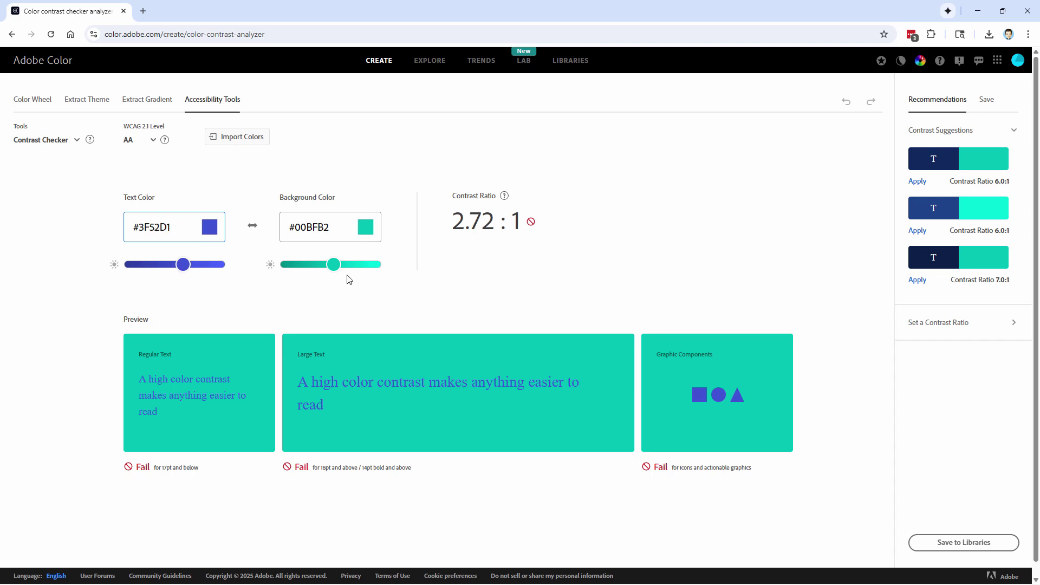
pyautogui.moveTo(335, 267); pyautogui.dragTo(340, 266)
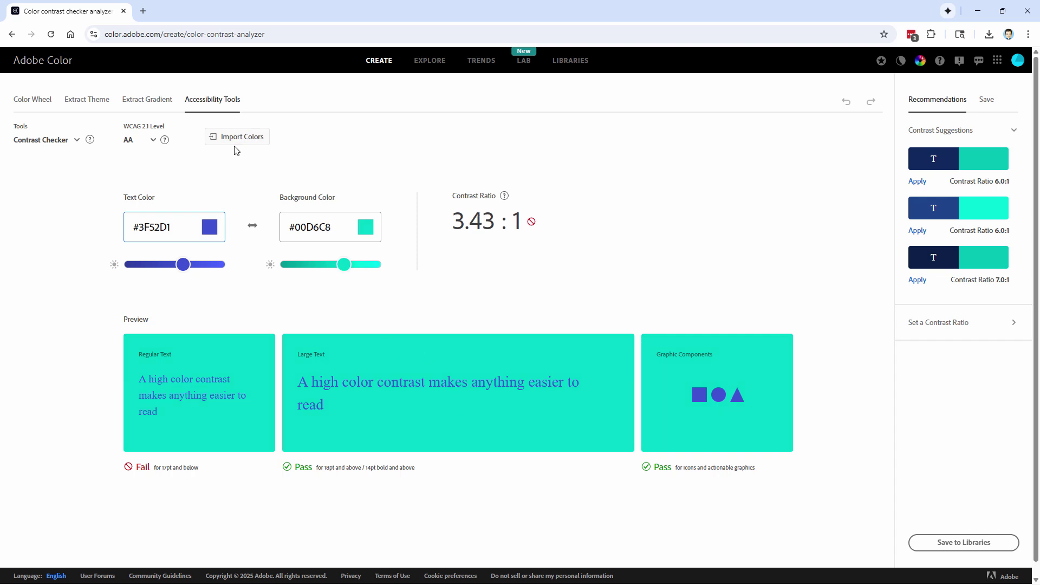
# Try the Color Blind Safe tool, then return to the Contrast Checker.
pyautogui.click(70, 140)
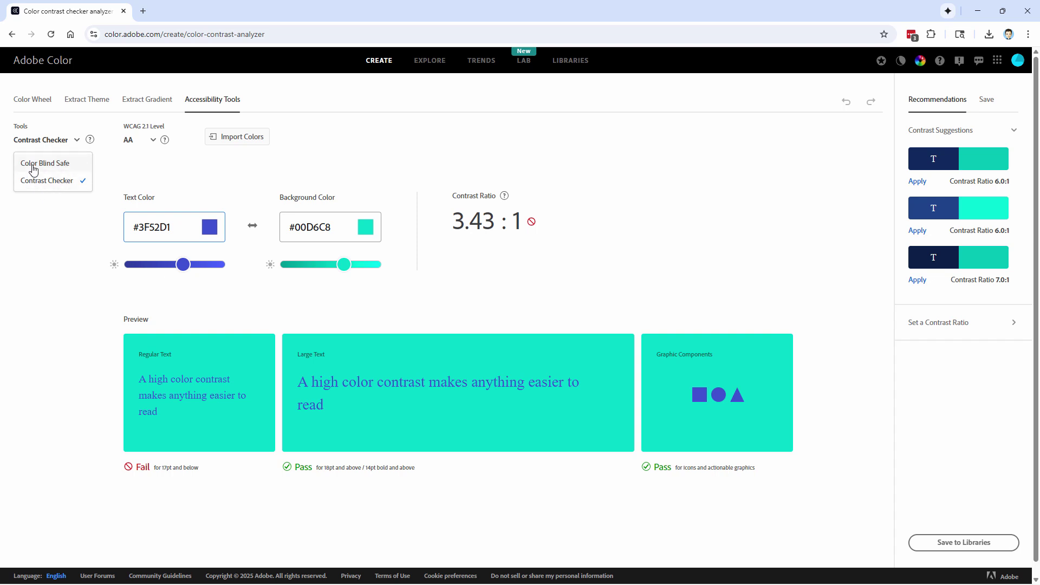
pyautogui.click(48, 164)
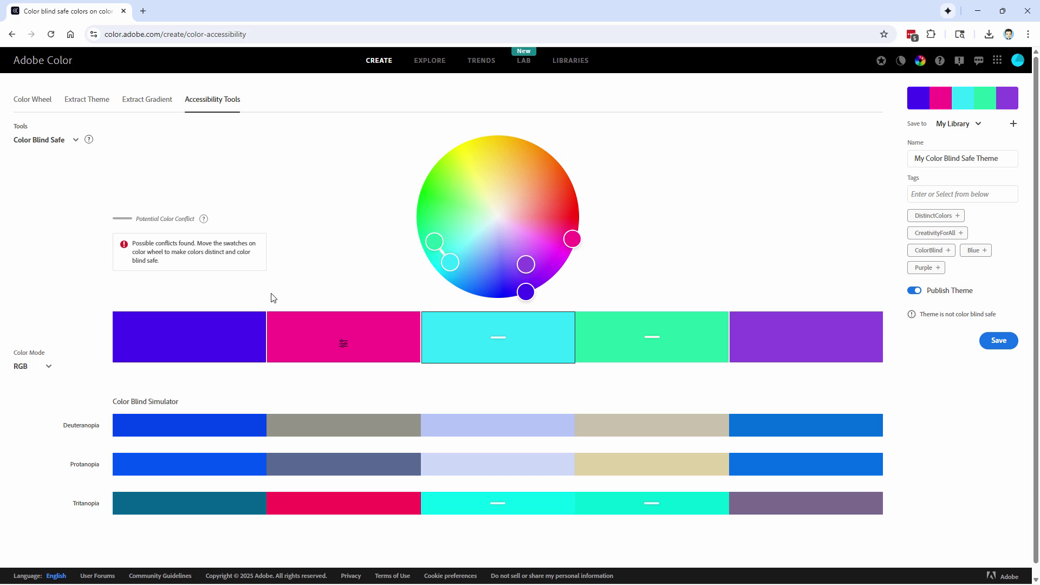
pyautogui.click(76, 140)
pyautogui.click(57, 180)
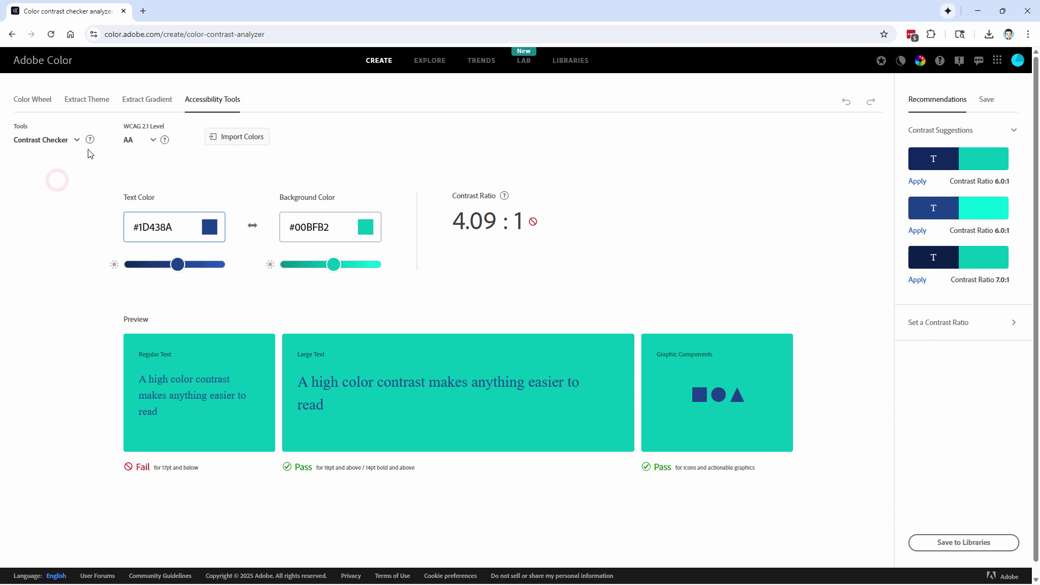
# Scroll through the Explore page's community palettes, then move on to the Trends page.
pyautogui.click(437, 61)
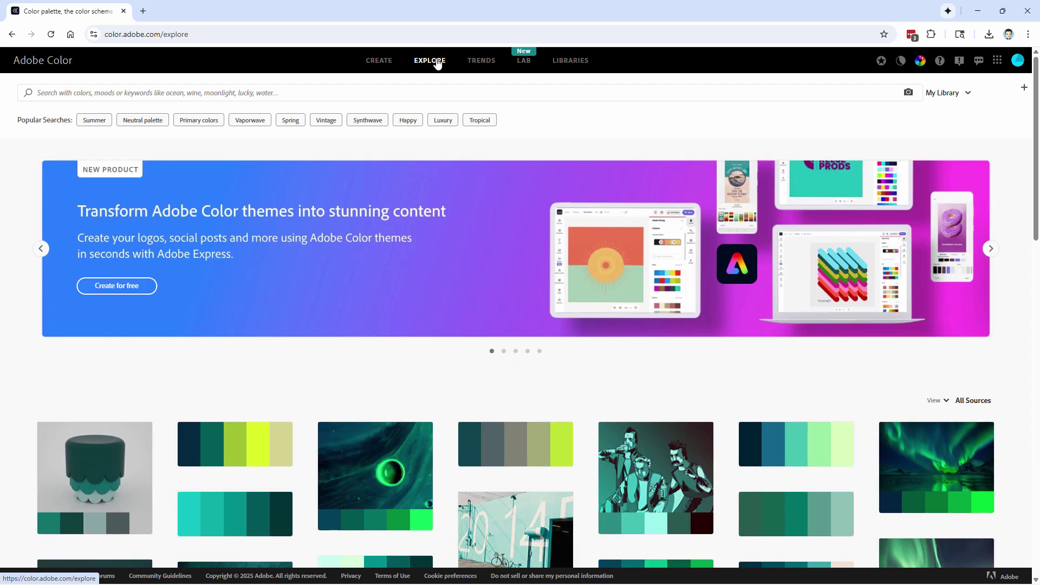
pyautogui.scroll(-5, 314, 255)
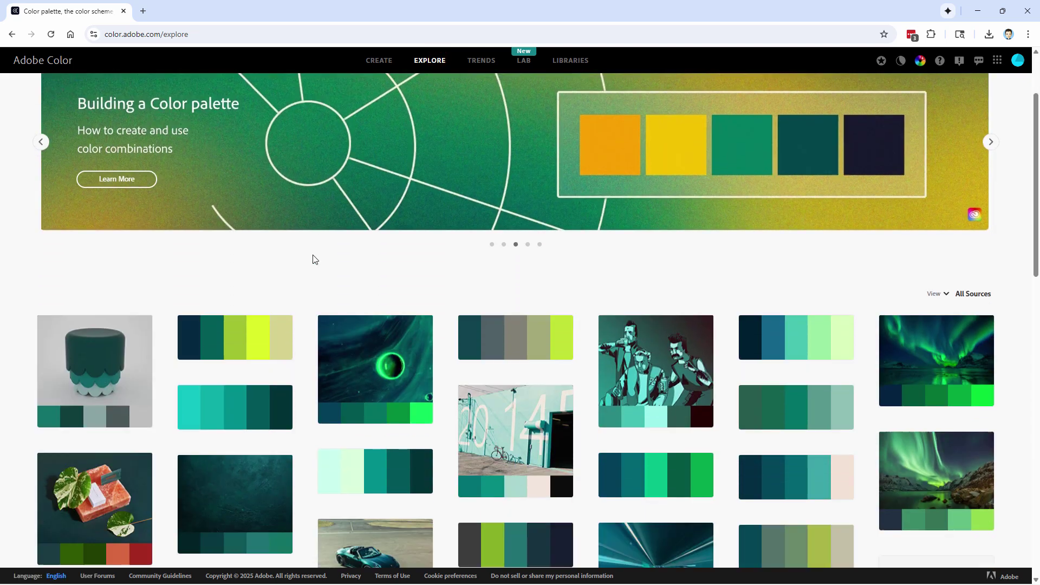
pyautogui.scroll(-15, 313, 258)
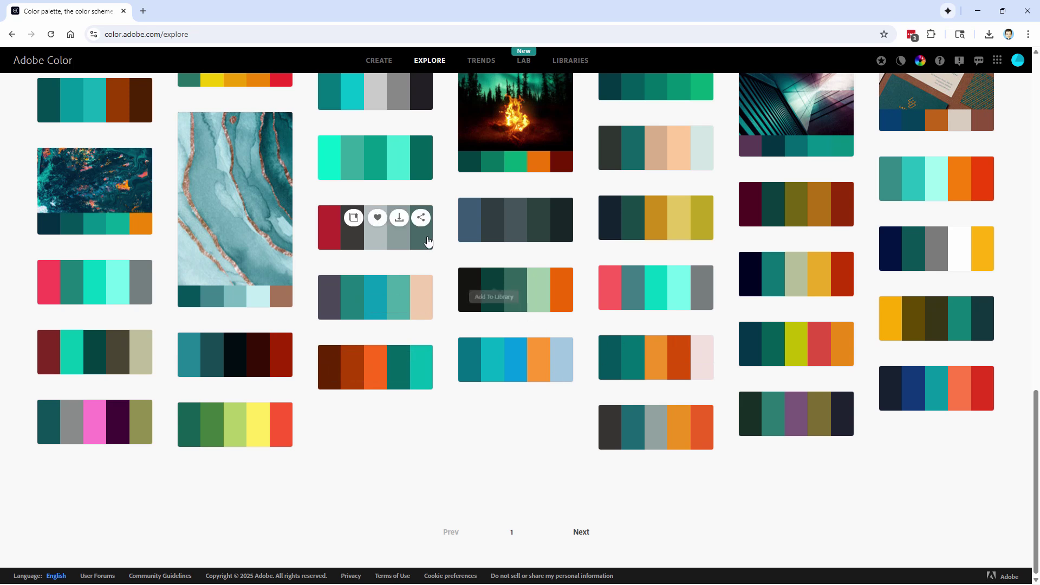
pyautogui.scroll(6, 428, 241)
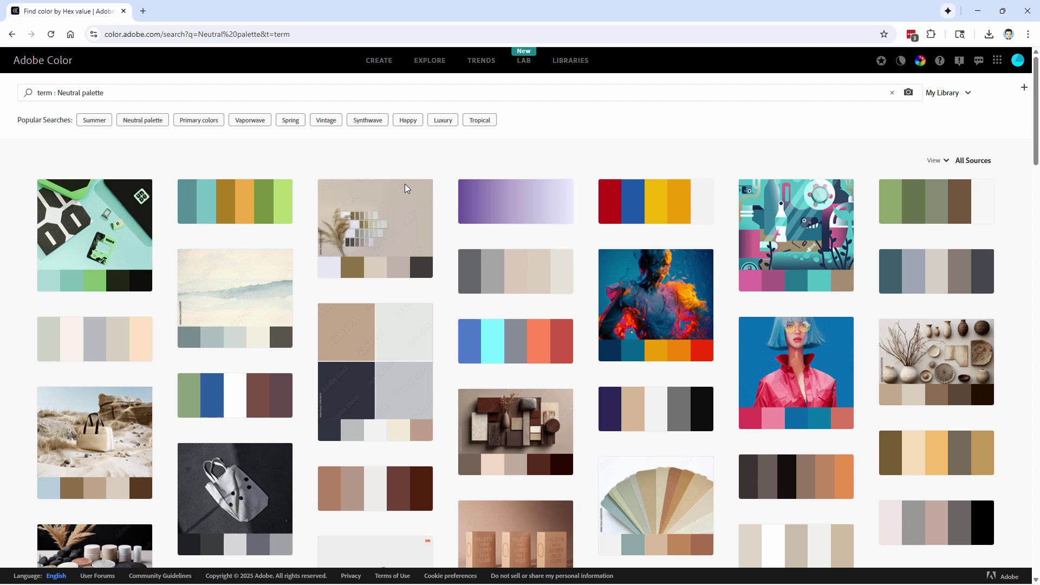
pyautogui.scroll(-3, 441, 215)
pyautogui.scroll(-3, 440, 214)
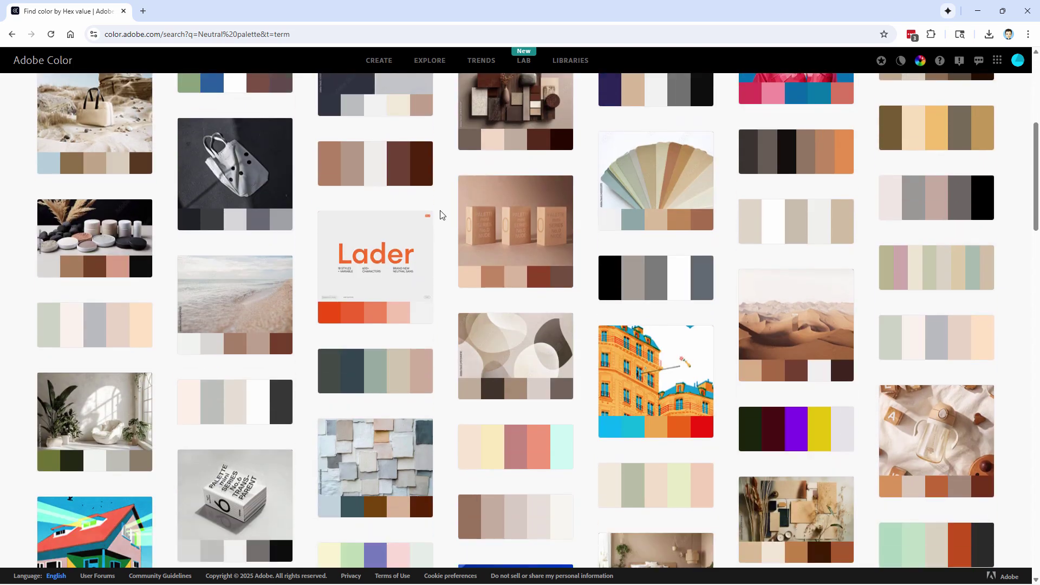
pyautogui.scroll(6, 439, 217)
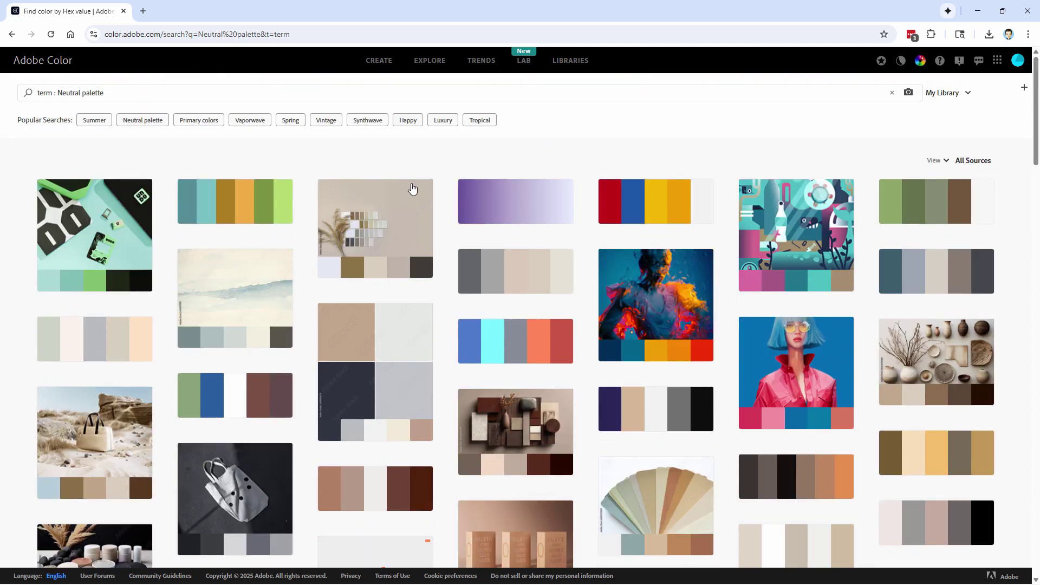
pyautogui.click(481, 61)
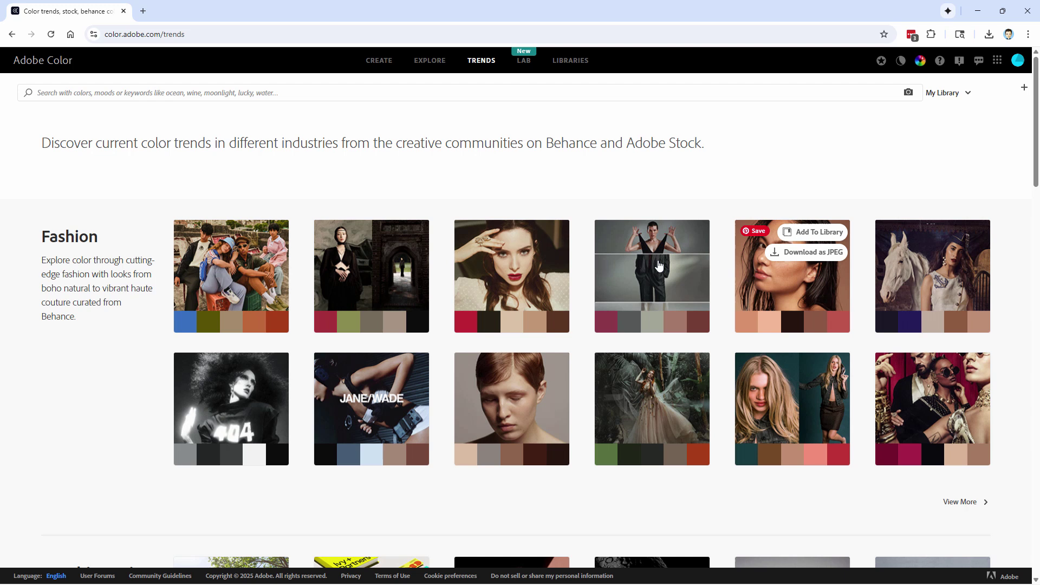
# Scroll the Trends page through industry palettes from Fashion to Travel and back up.
pyautogui.moveTo(457, 237)
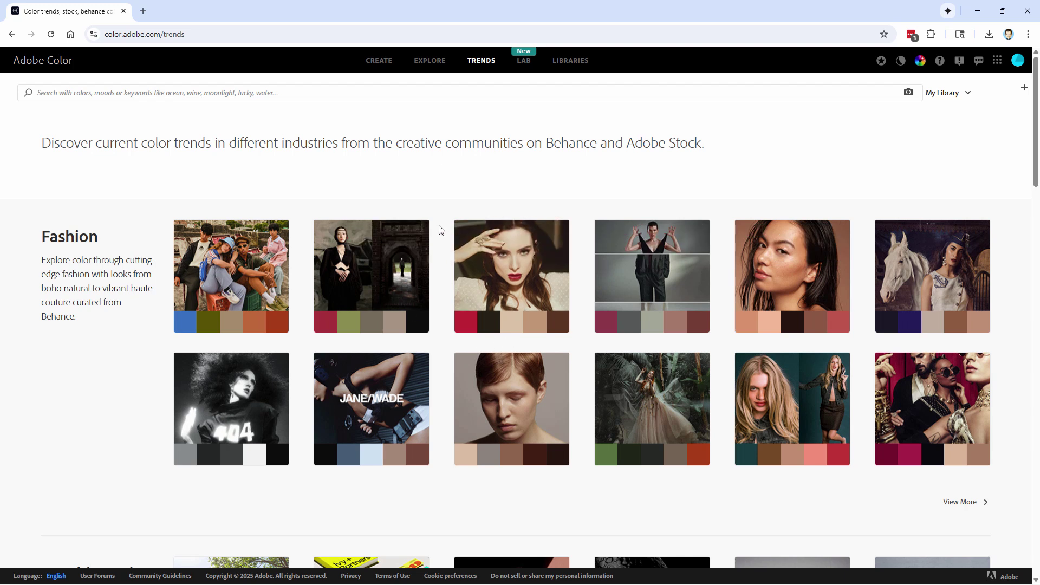
pyautogui.scroll(-10, 439, 231)
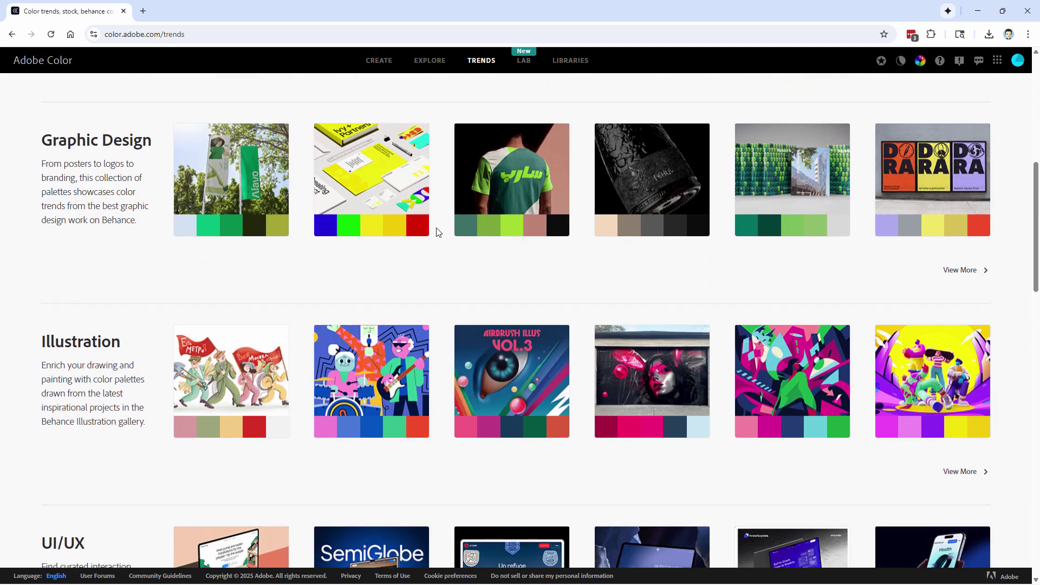
pyautogui.scroll(-3, 464, 331)
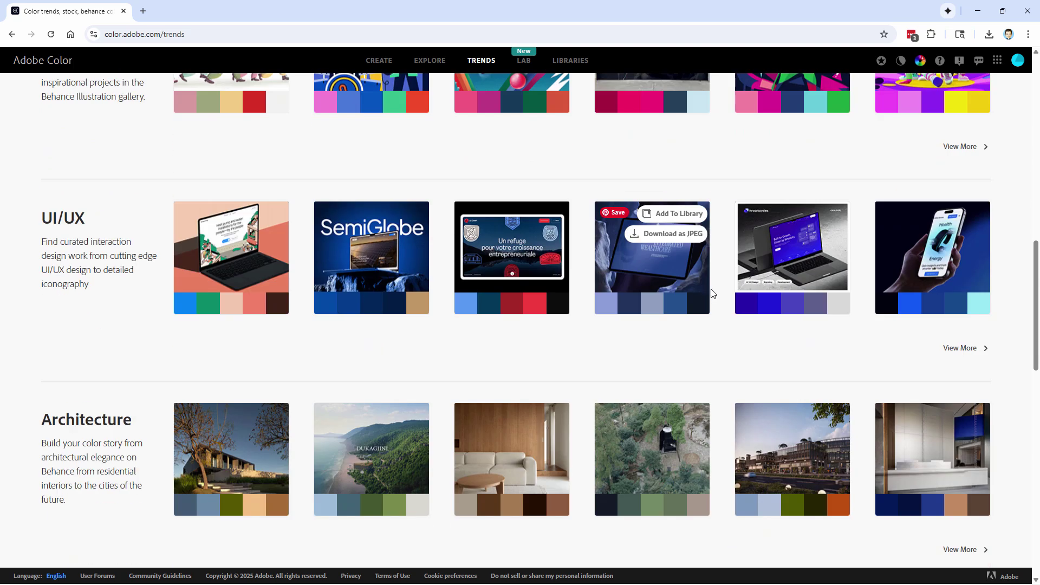
pyautogui.scroll(-6, 444, 347)
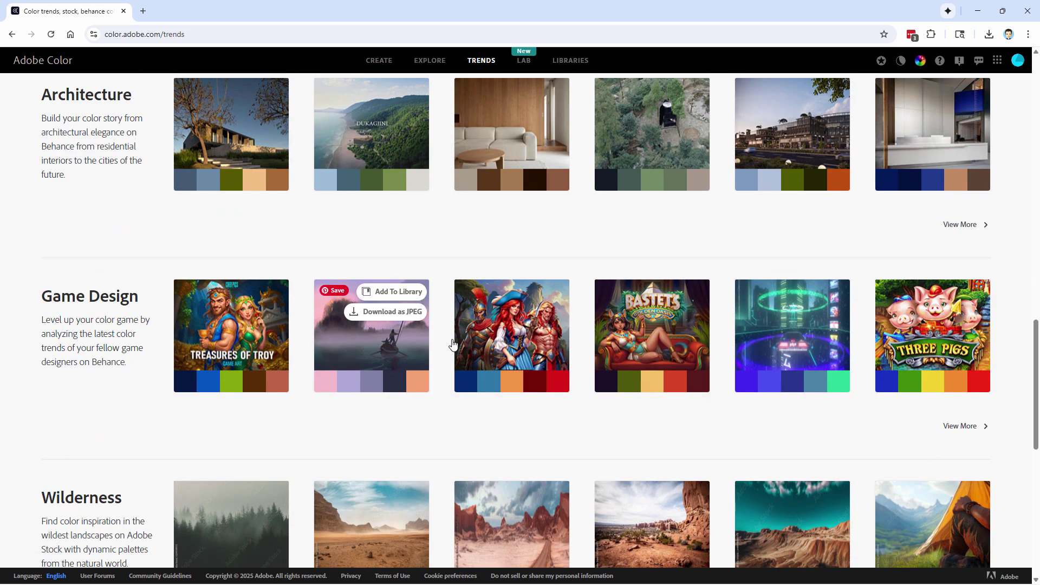
pyautogui.scroll(-7, 440, 330)
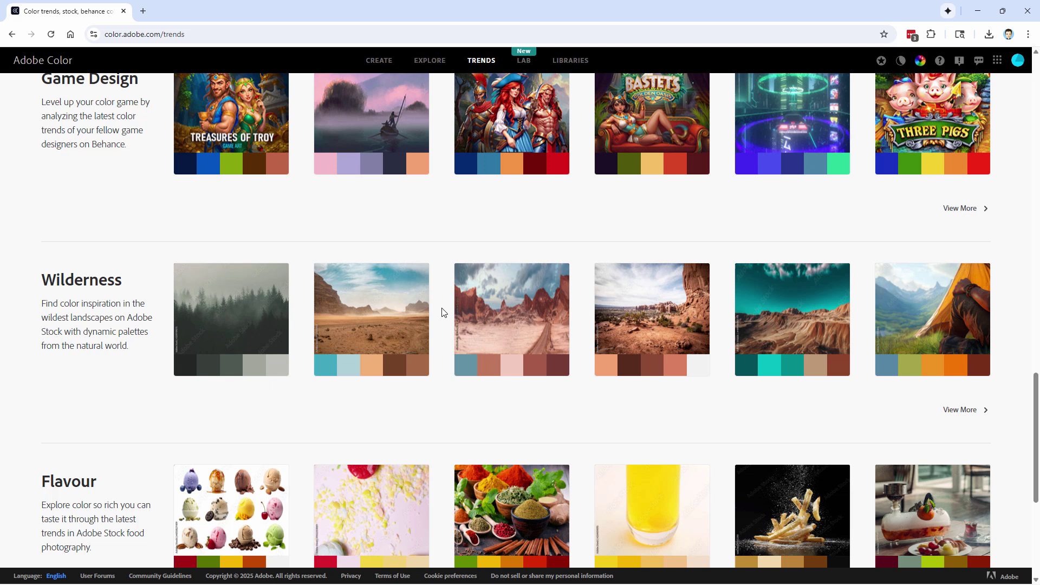
pyautogui.scroll(-2, 442, 313)
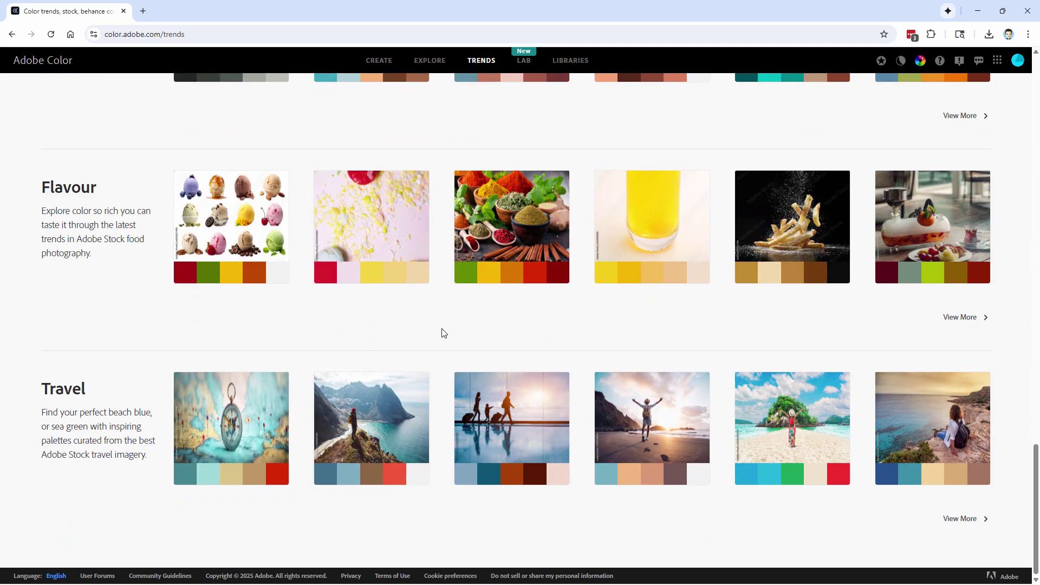
pyautogui.scroll(20, 445, 469)
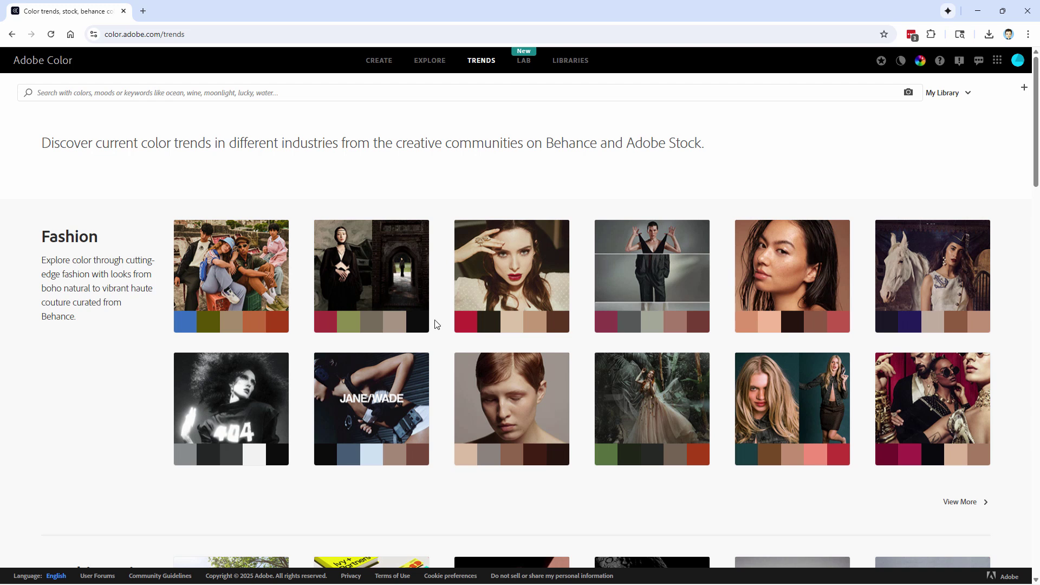
# Visit the Lab's Recolor SVG page, then the Libraries page listing My Library.
pyautogui.click(529, 61)
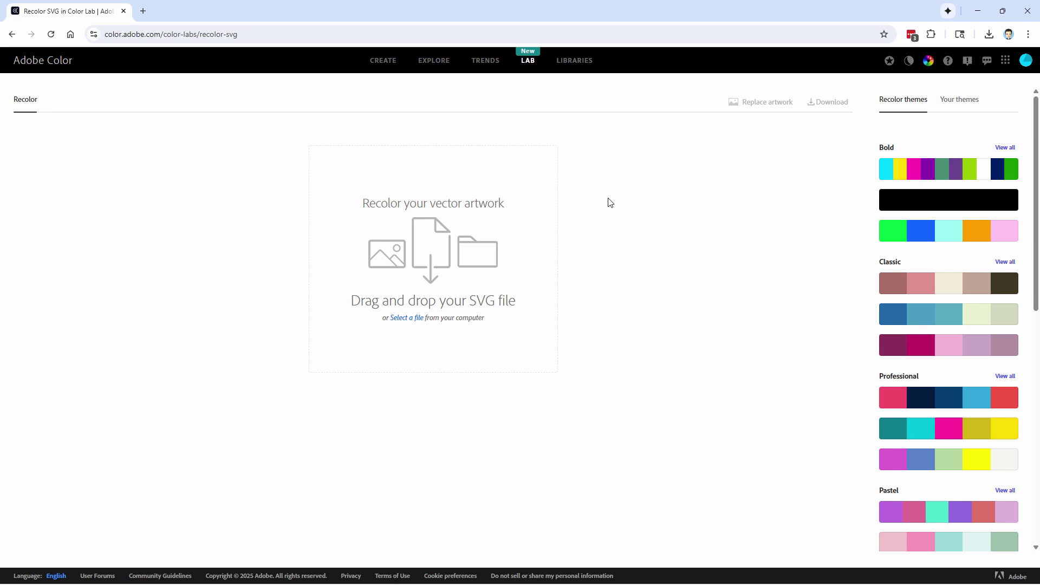
pyautogui.click(574, 62)
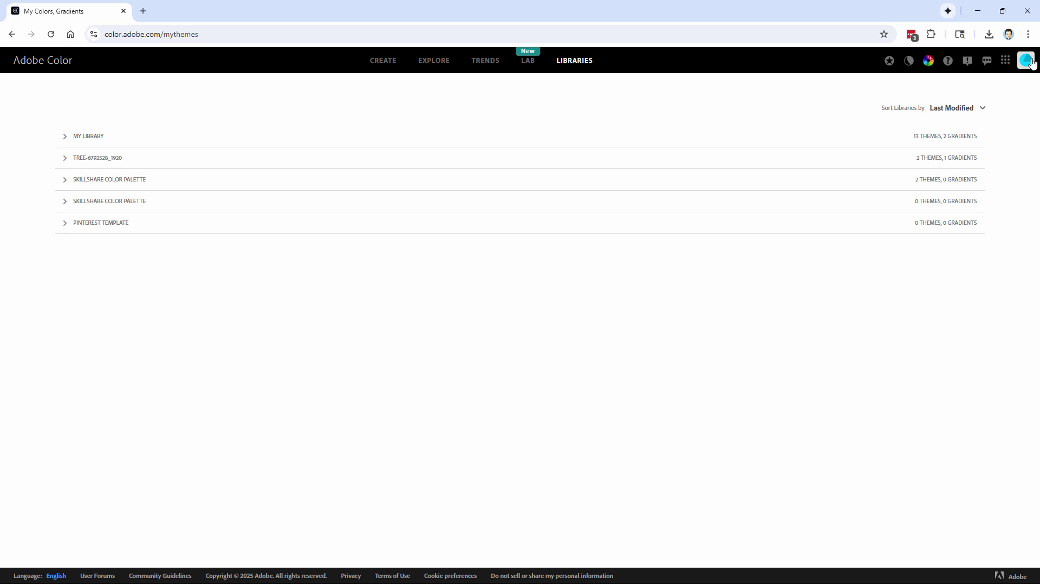
# Expand the My Library row to list the saved girl-photo theme and gradient.
pyautogui.click(542, 136)
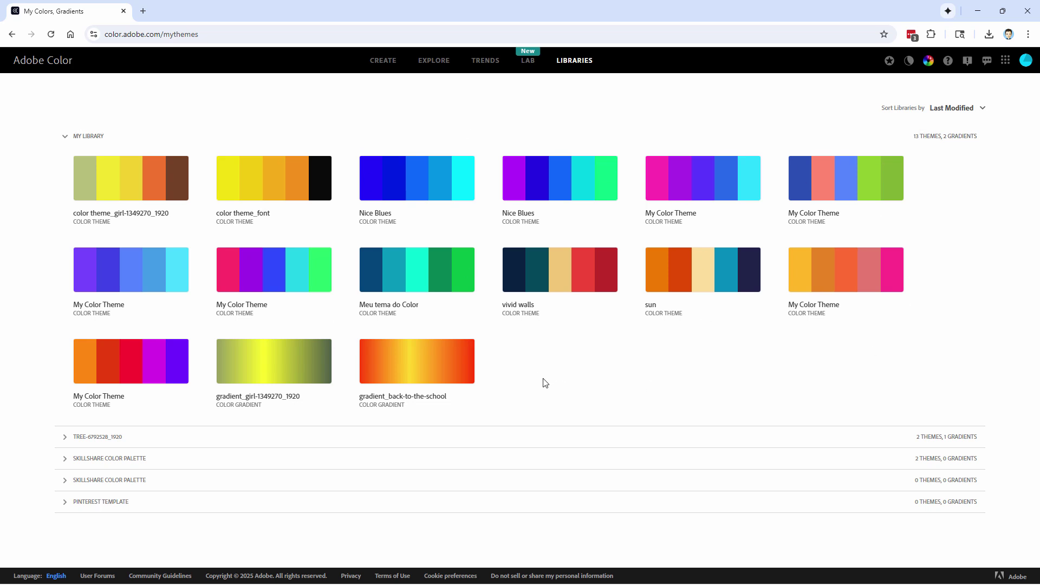
# Return to the Create colour wheel, showing the #FC0A8F, #2FE3F7 and #24E3A7 theme.
pyautogui.moveTo(469, 272)
pyautogui.click(377, 61)
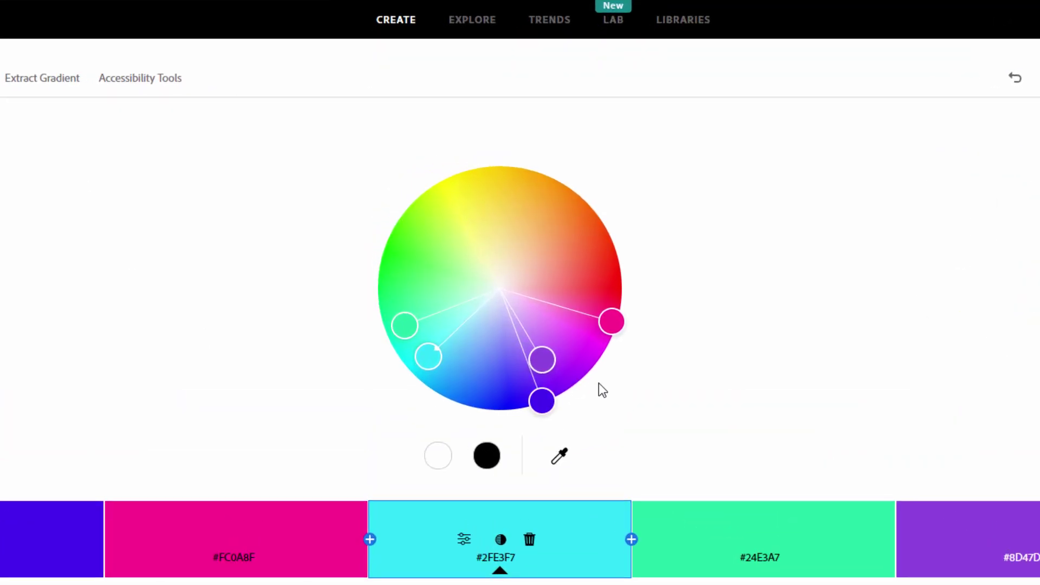